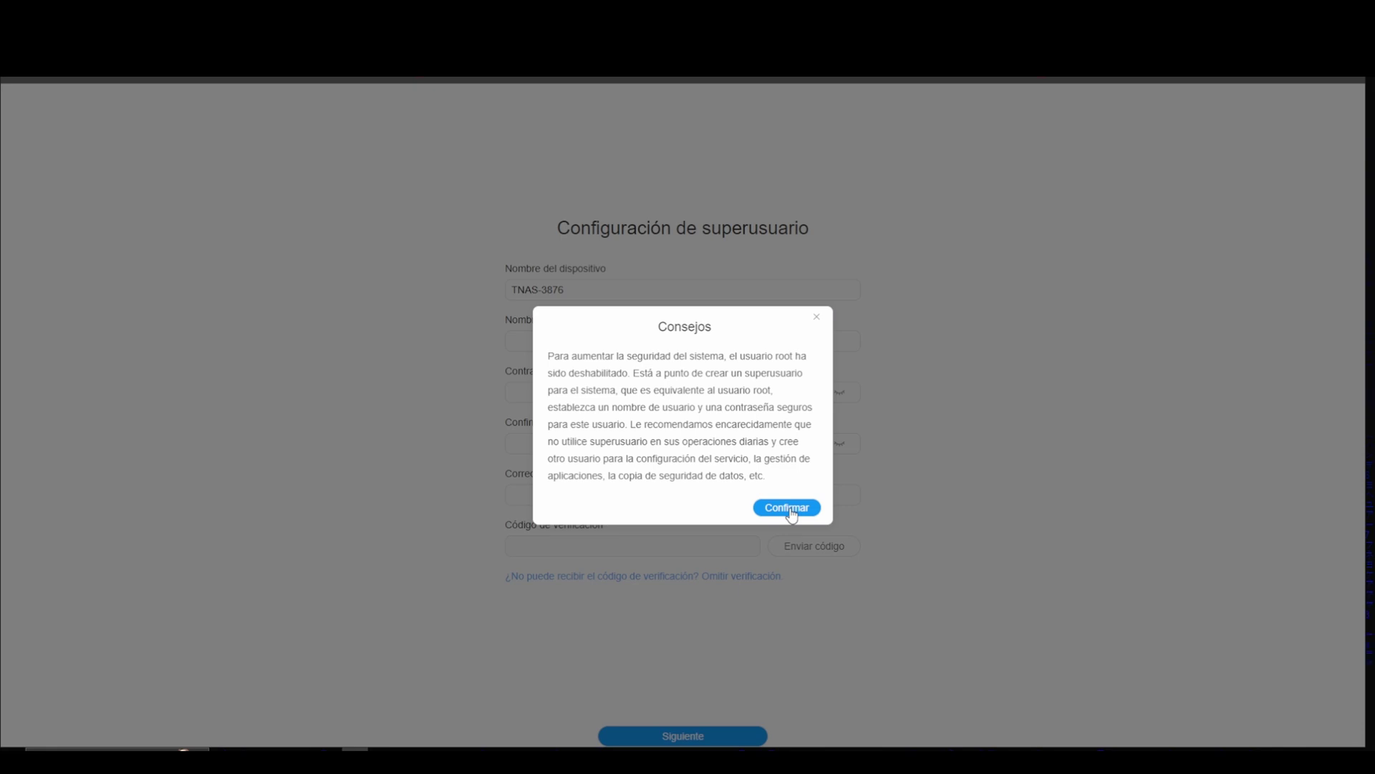
Step: Enter the superuser username, password and password confirmation
left_click(788, 509)
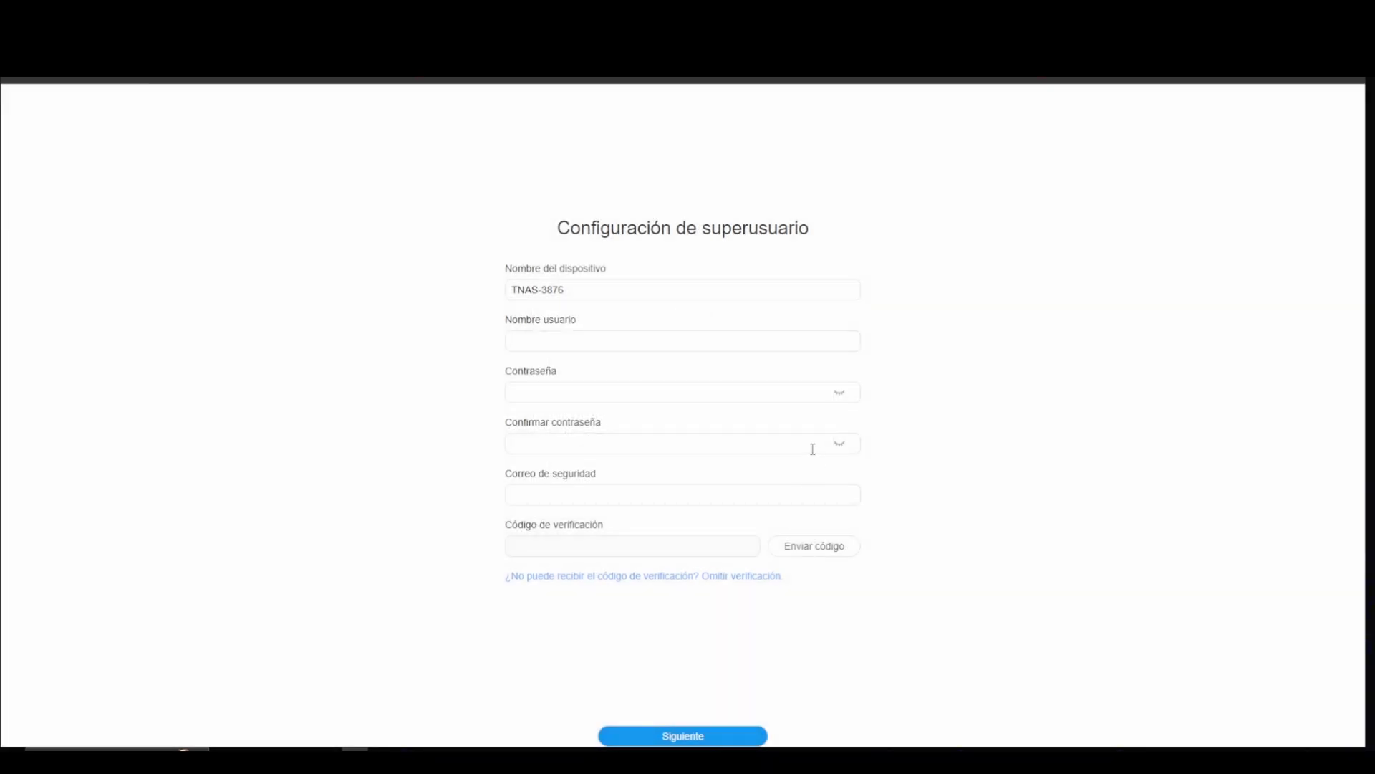
left_click(595, 332)
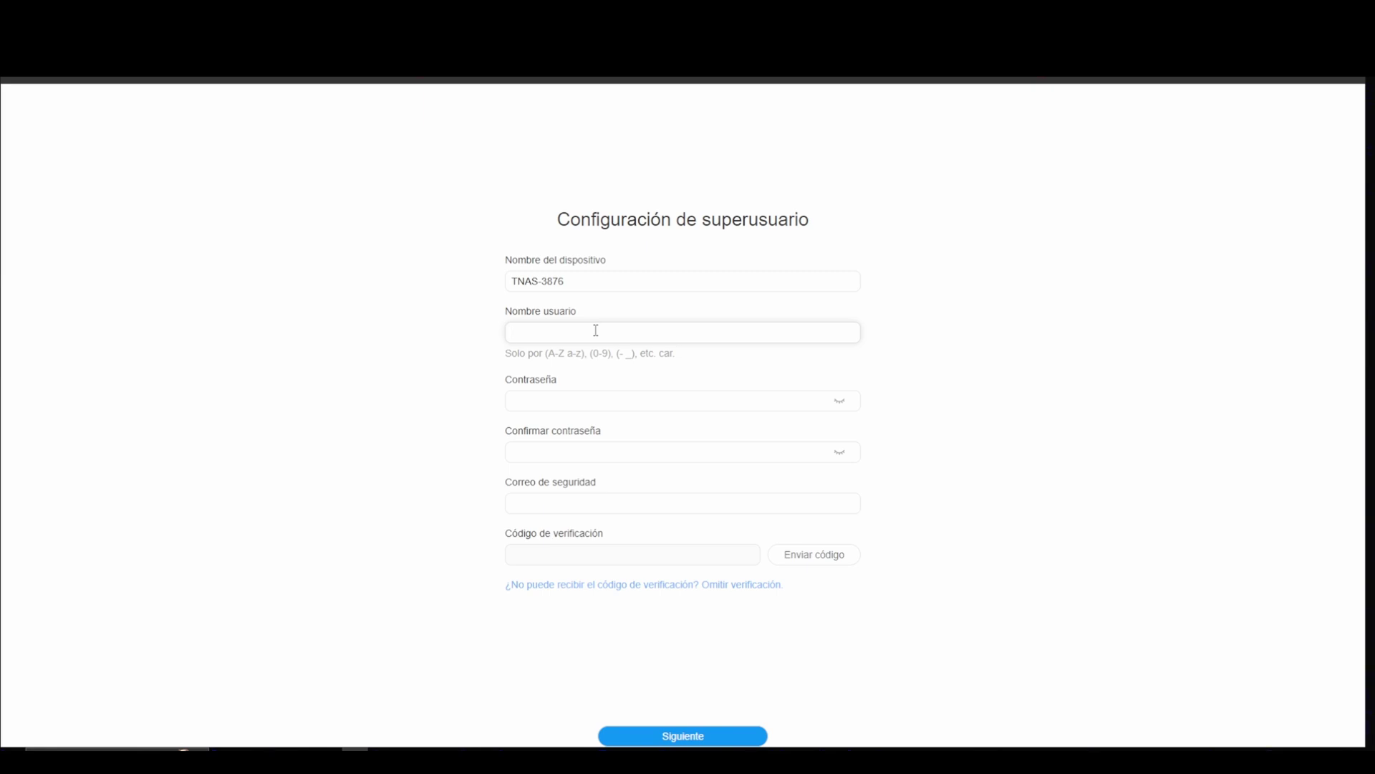
type("tuyoutube")
key("Tab")
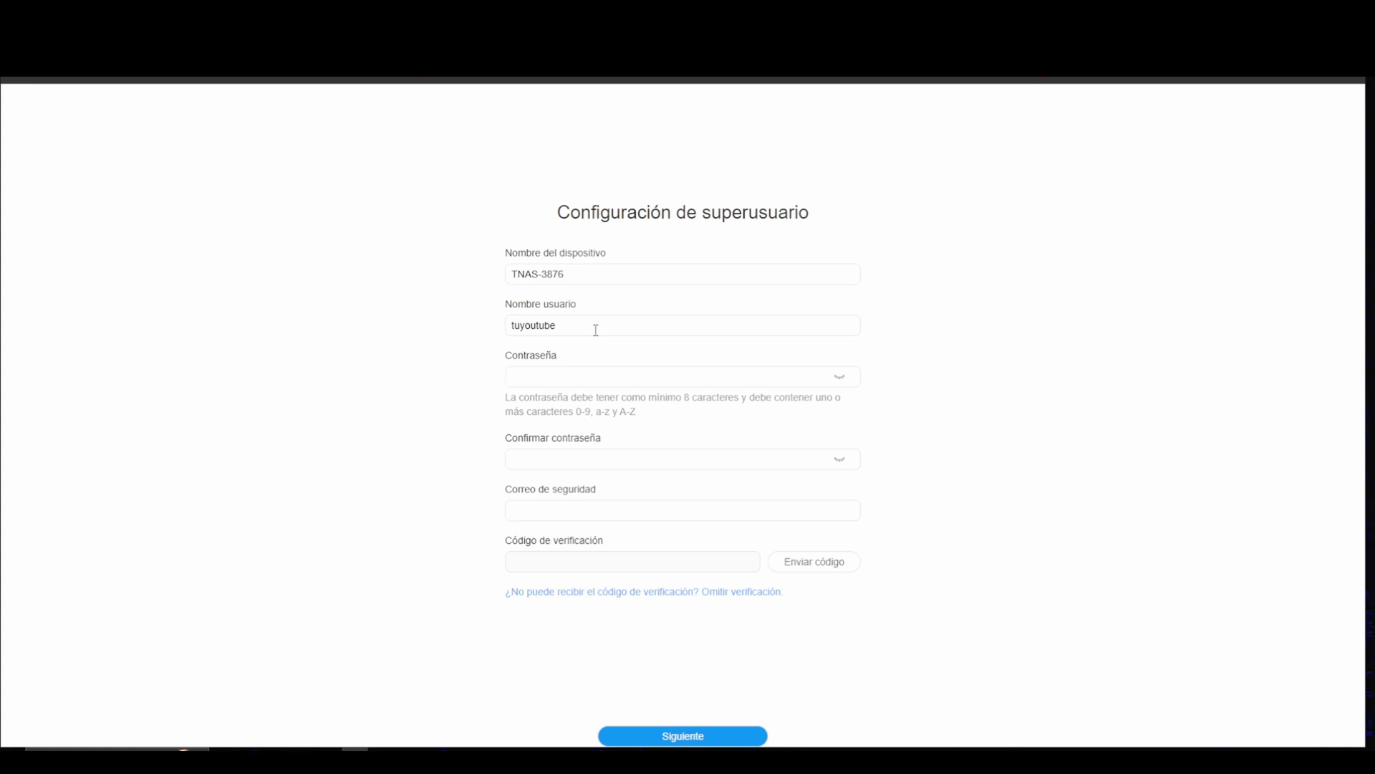
type("123456789")
left_click(602, 458)
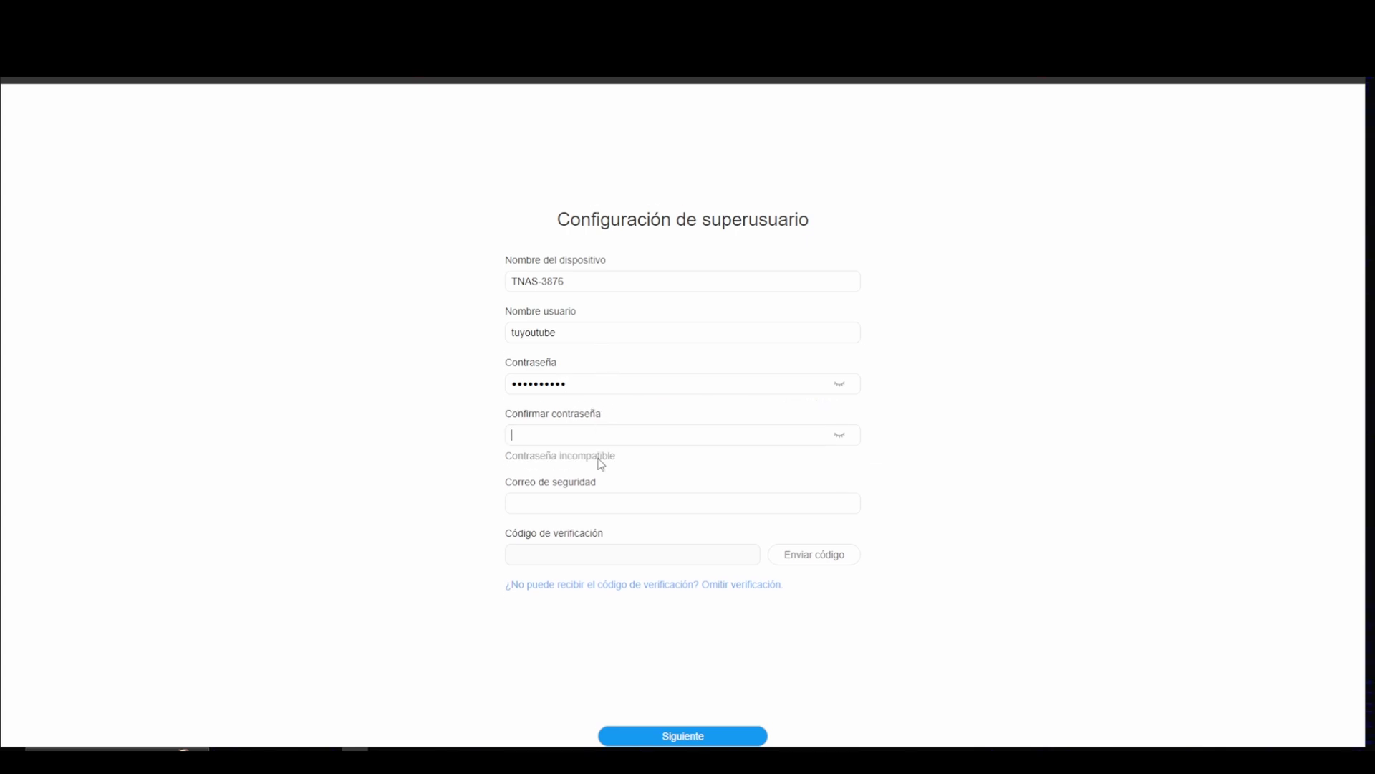
type("1234567890")
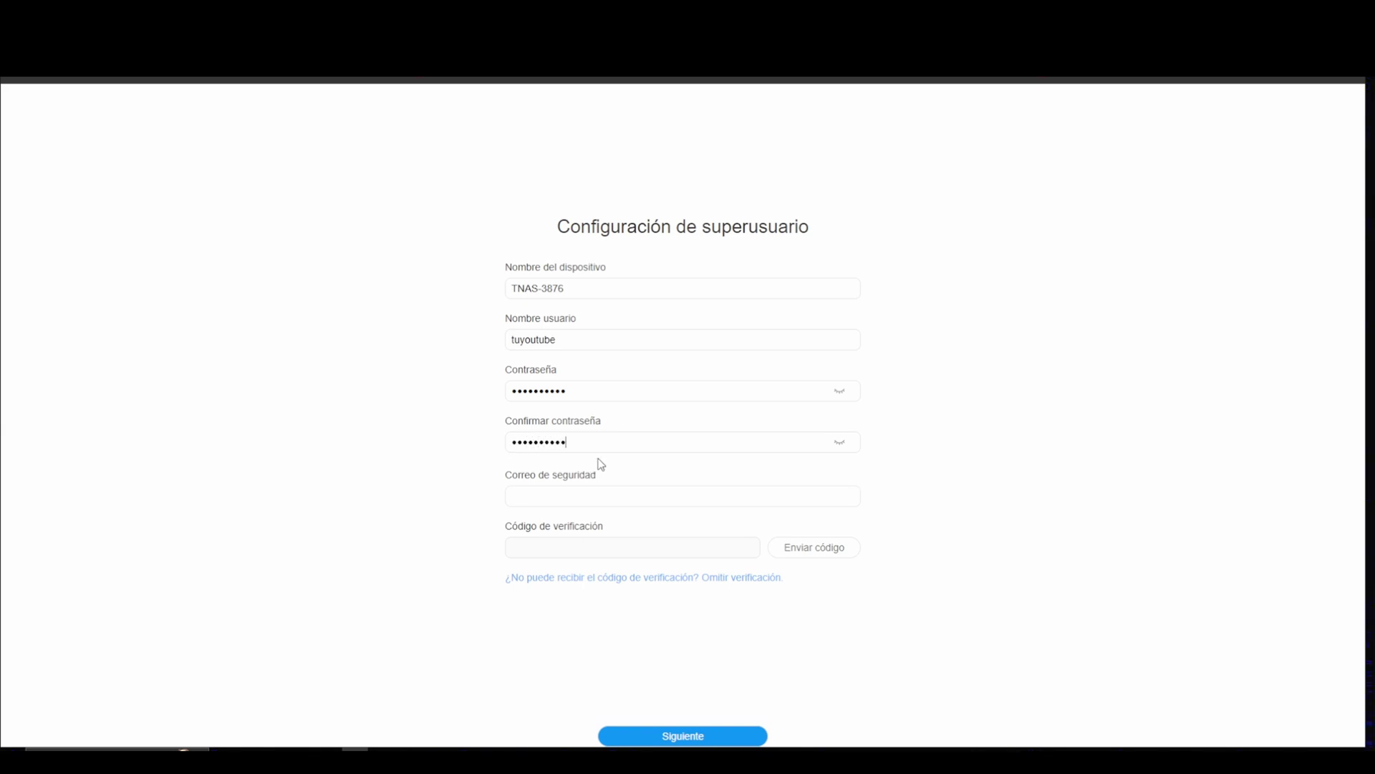
Step: Enter the security e-mail, request and paste the verification code, then submit the details
left_click(611, 496)
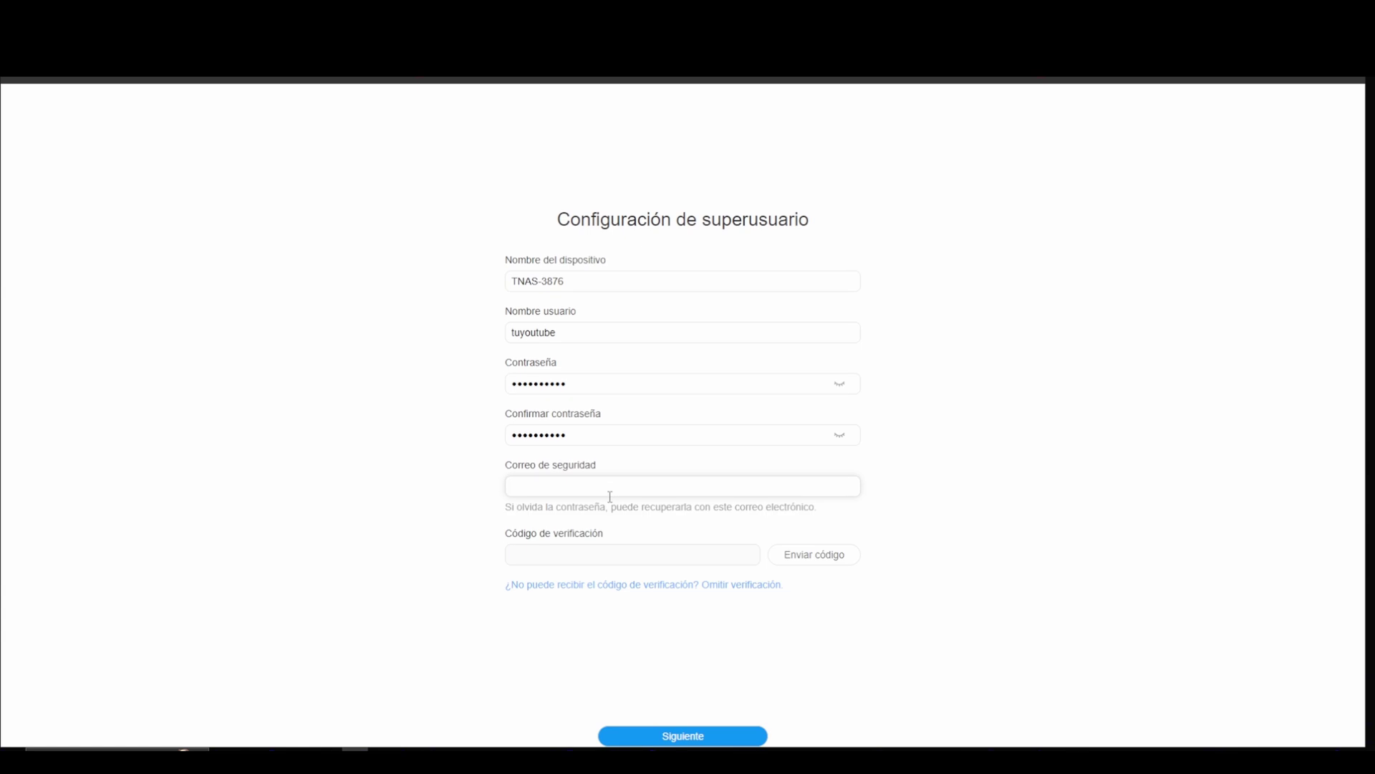
type("tu")
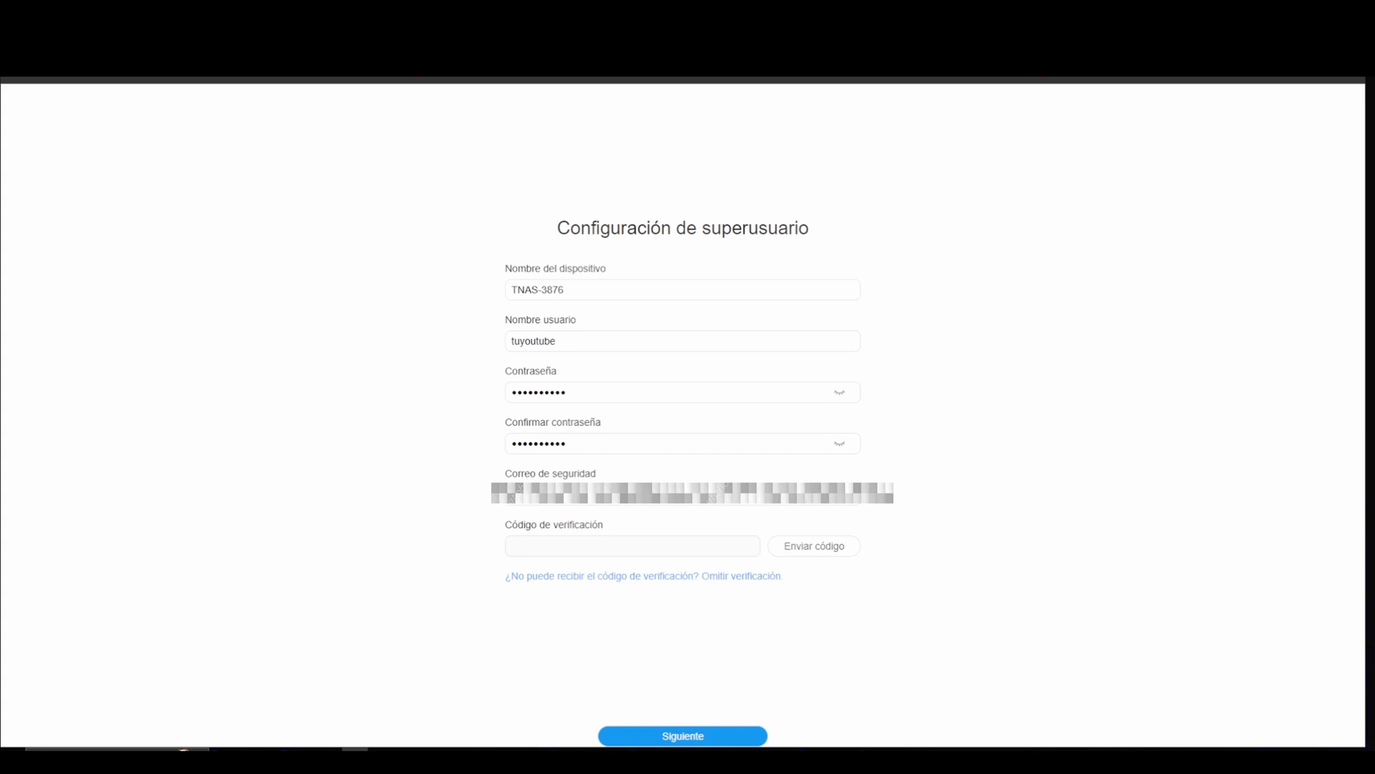
left_click(846, 549)
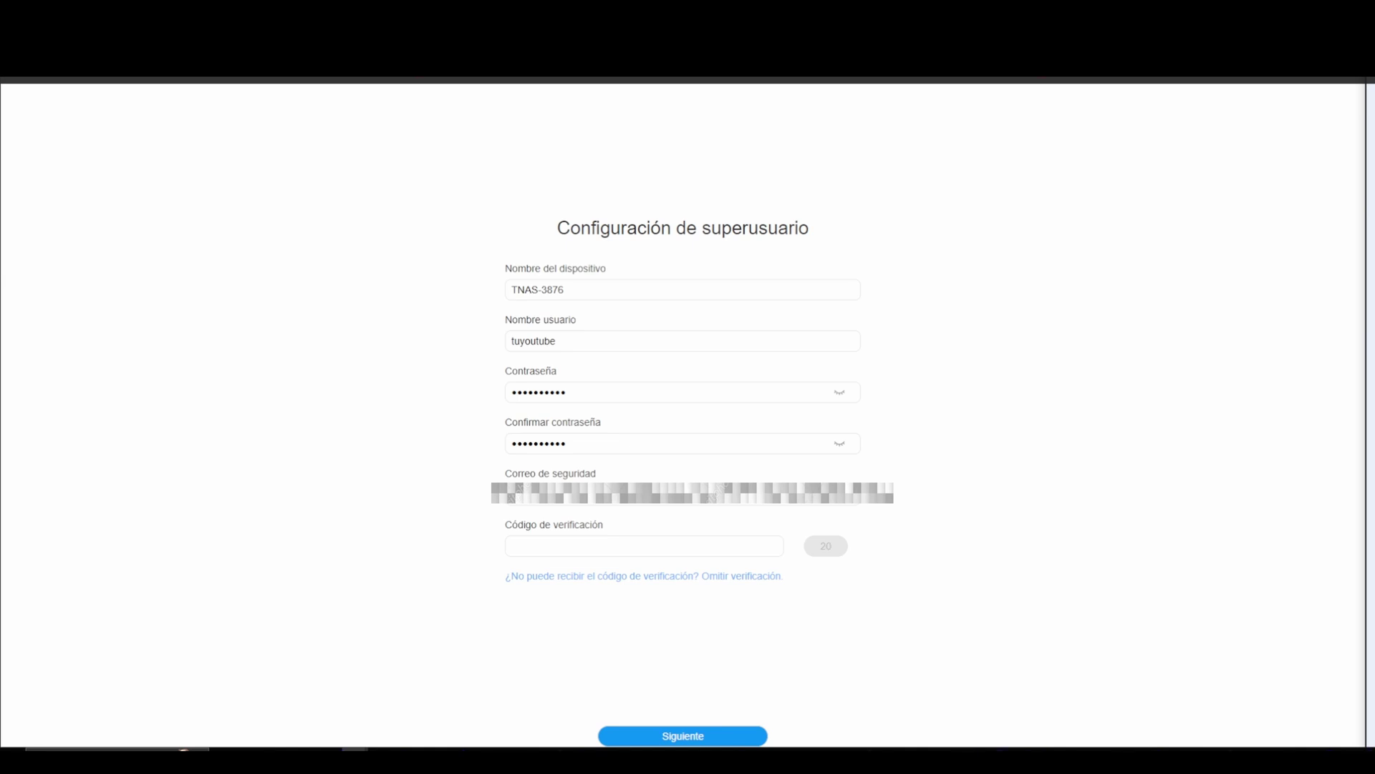
right_click(554, 545)
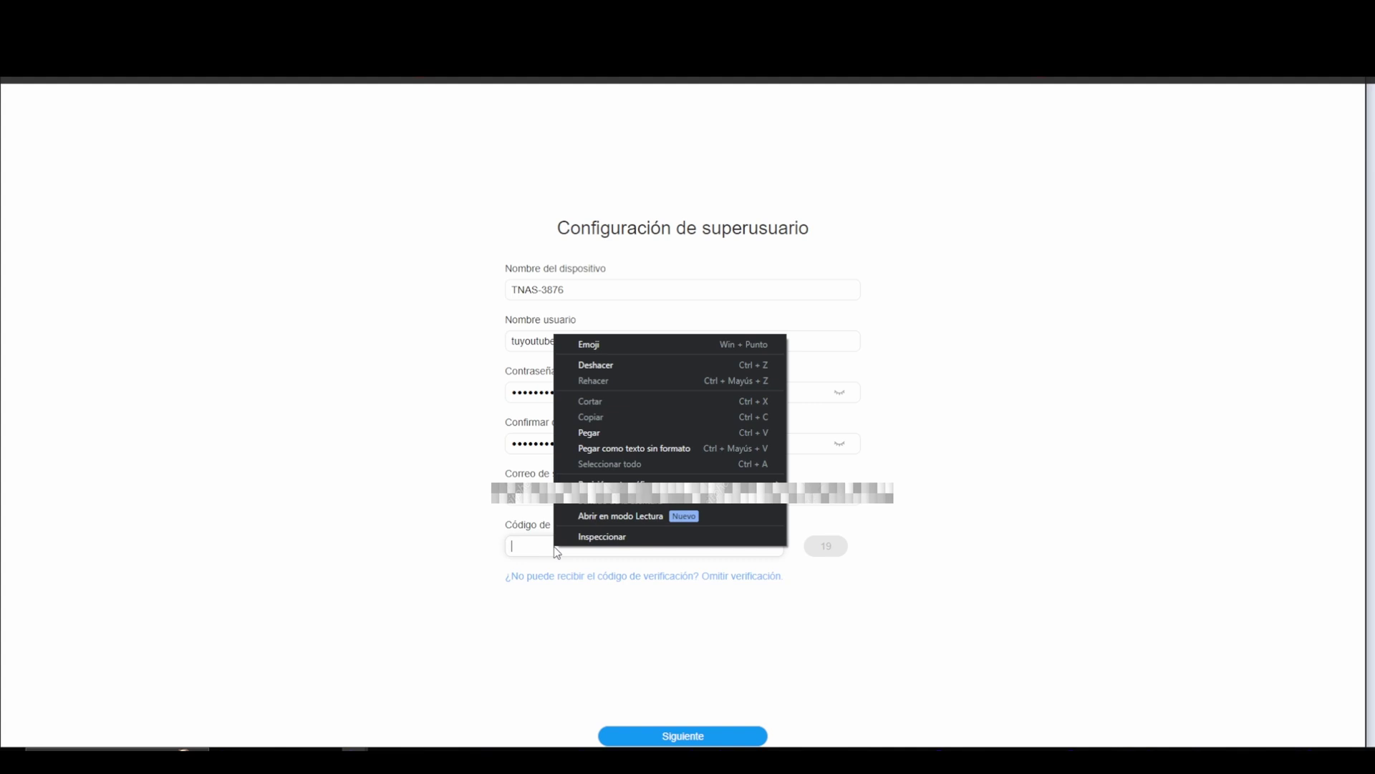
left_click(624, 432)
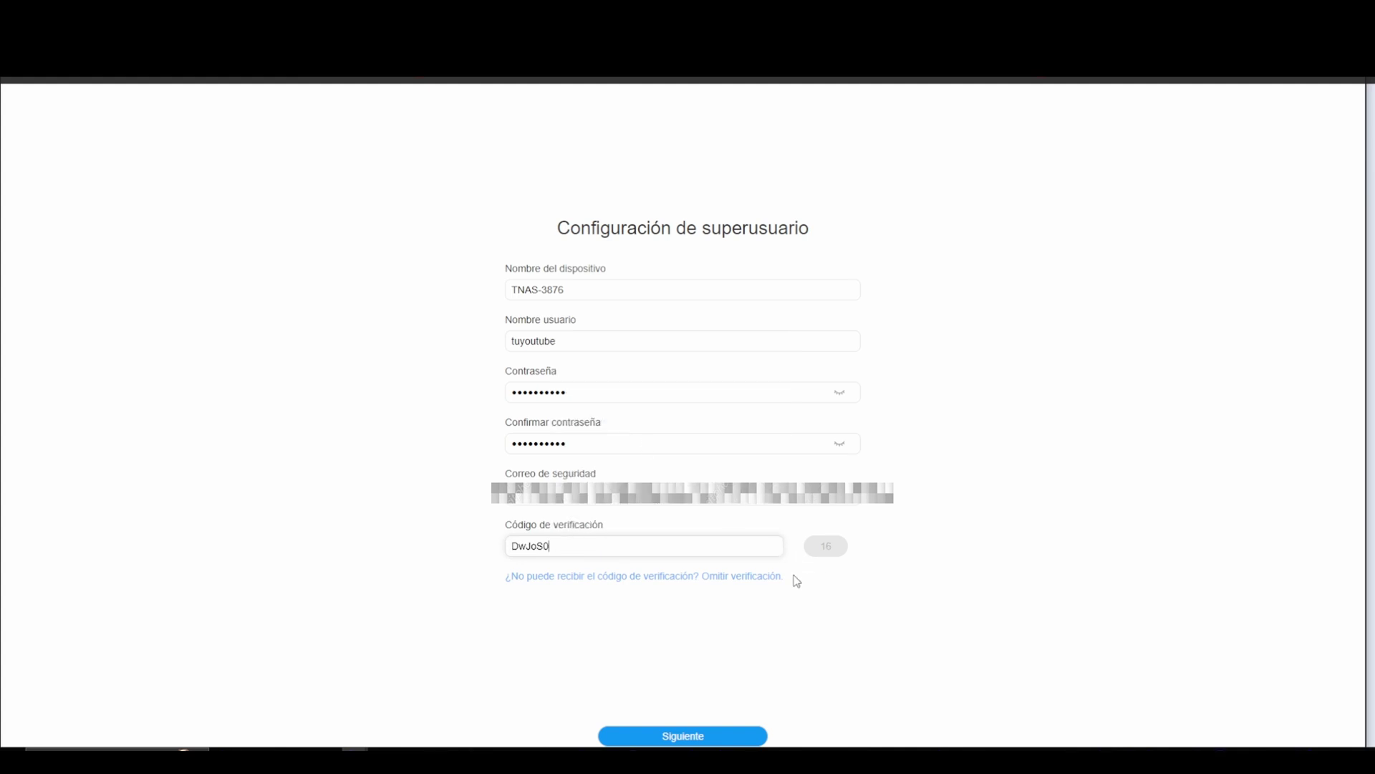
left_click(694, 735)
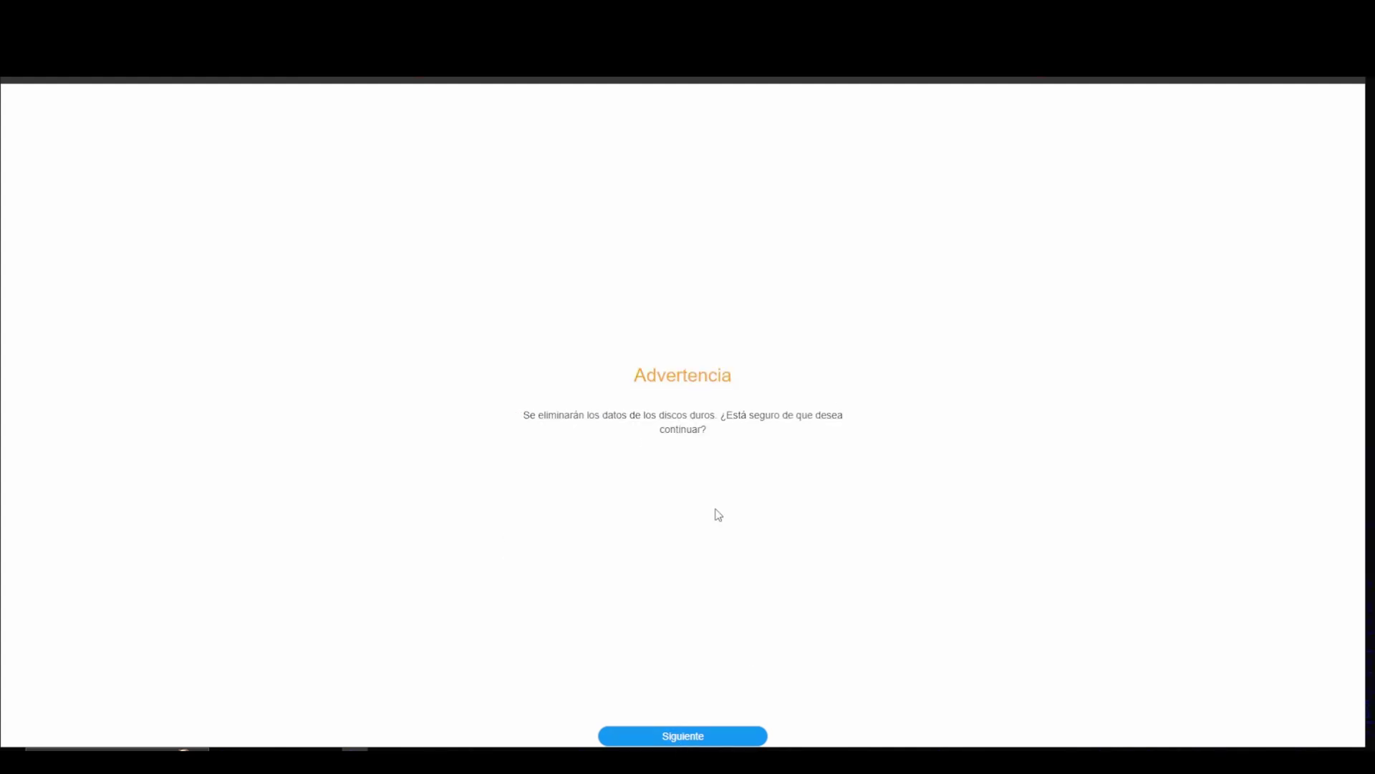
Step: Confirm the disk-erase warning, finish setup, and accept the user licence agreement
left_click(684, 735)
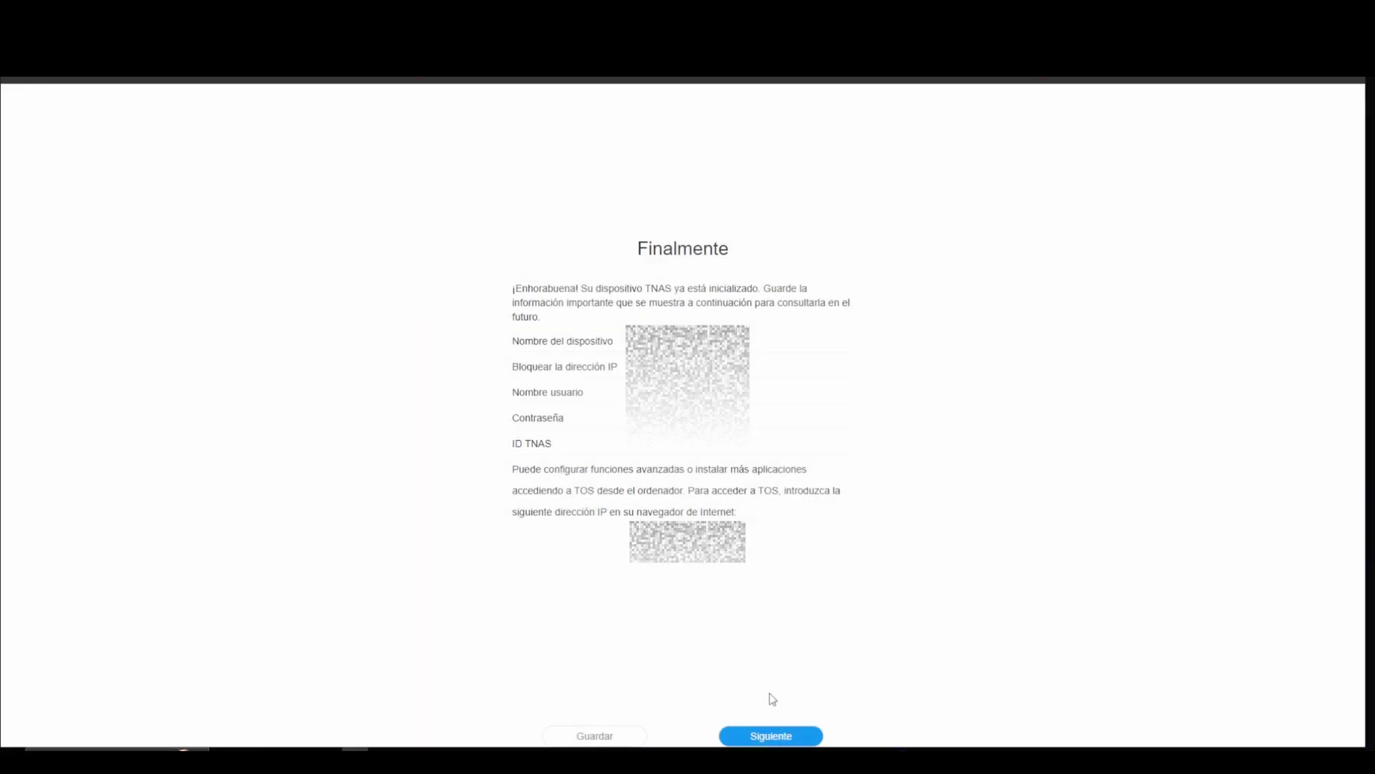
left_click(764, 738)
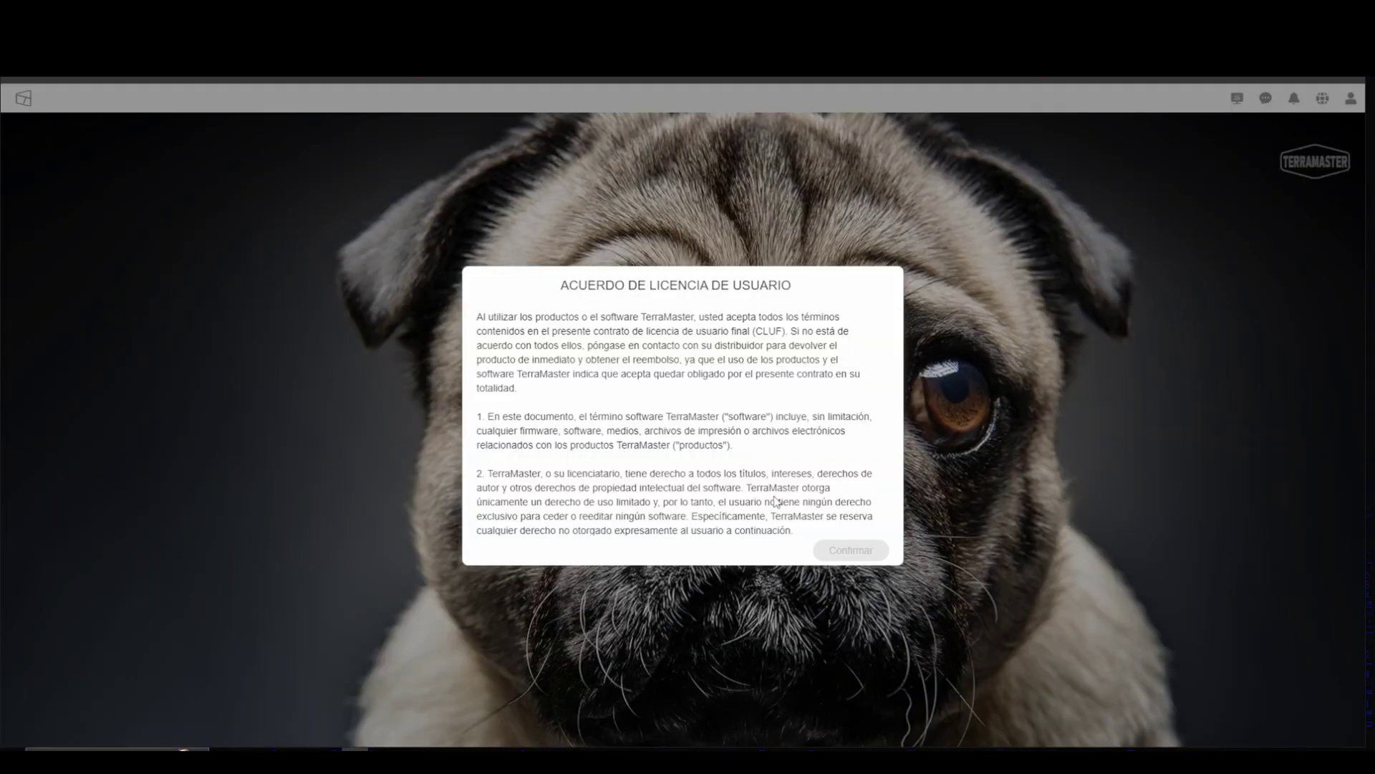
scroll(697, 434, "down", 15)
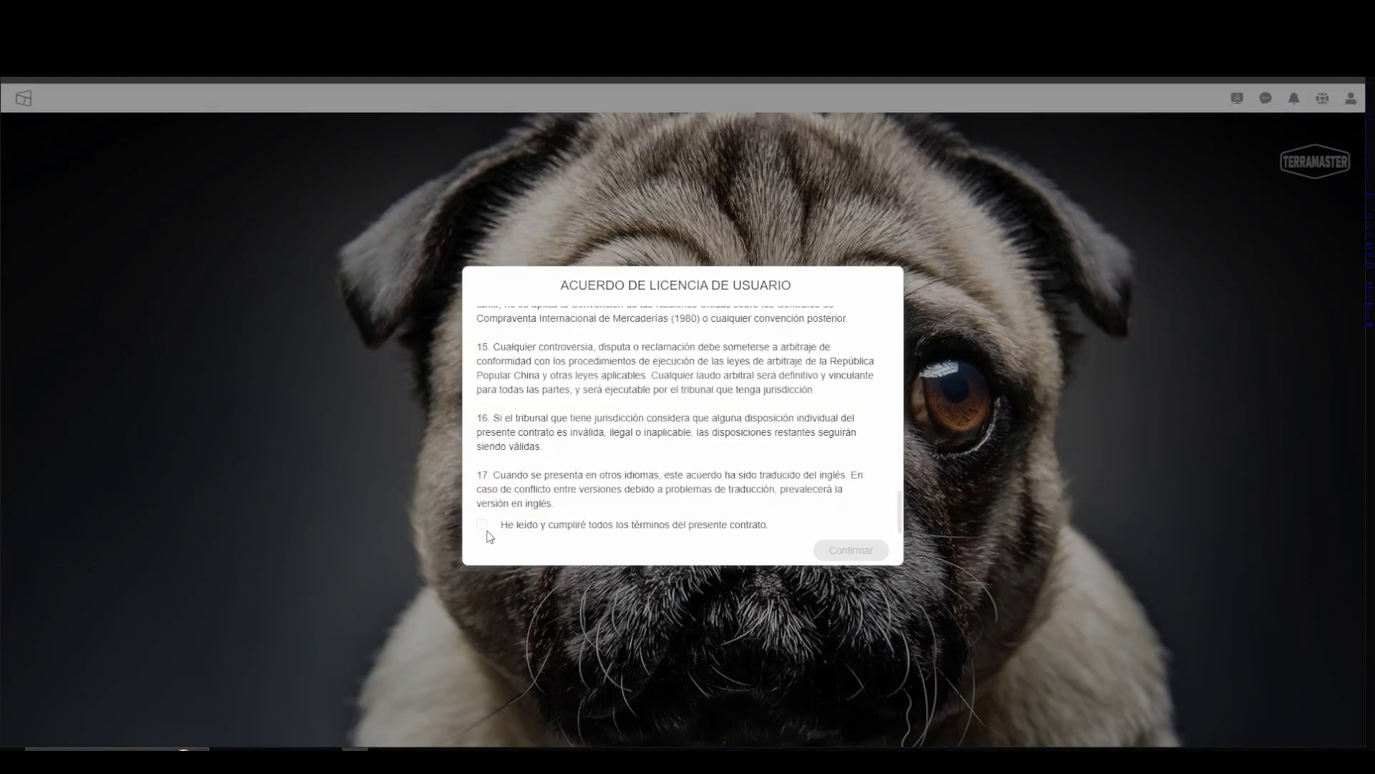
left_click(482, 524)
left_click(863, 549)
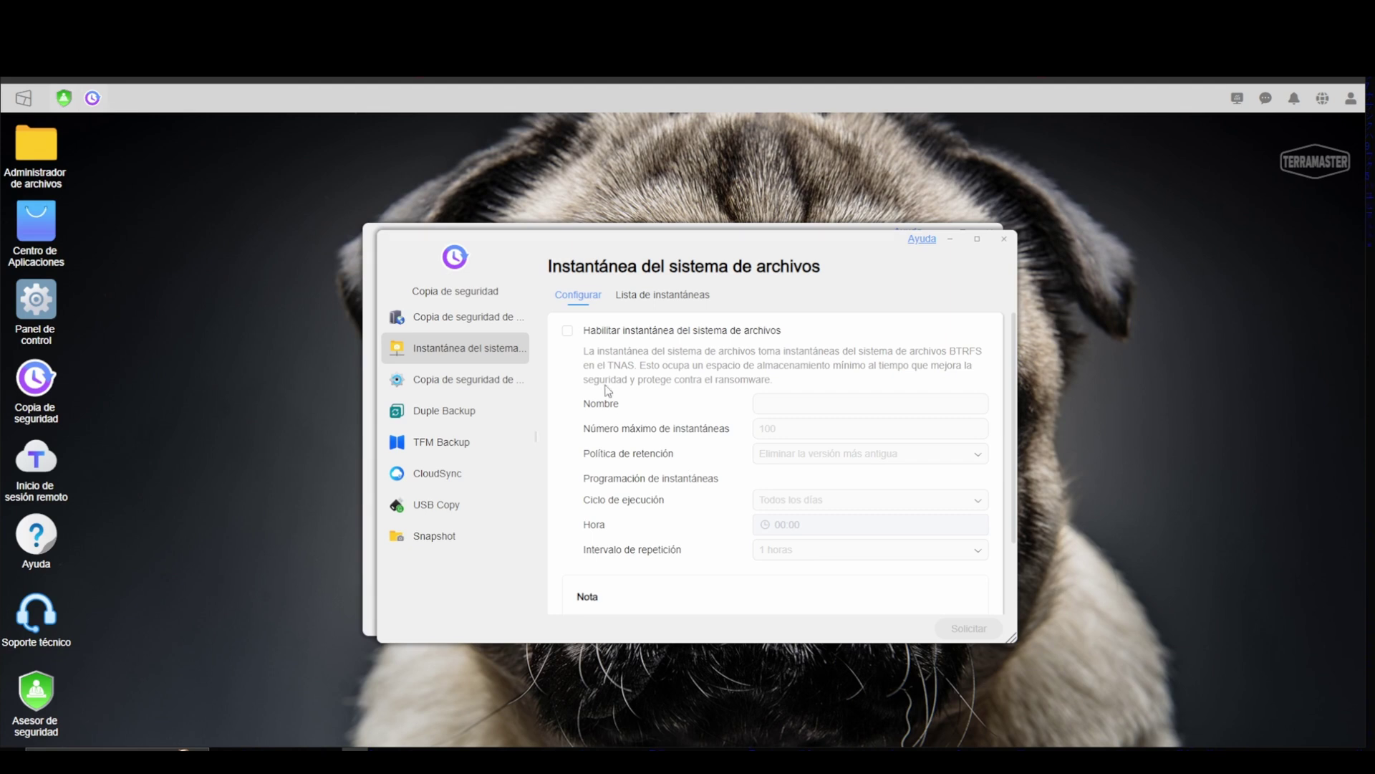
left_click(567, 331)
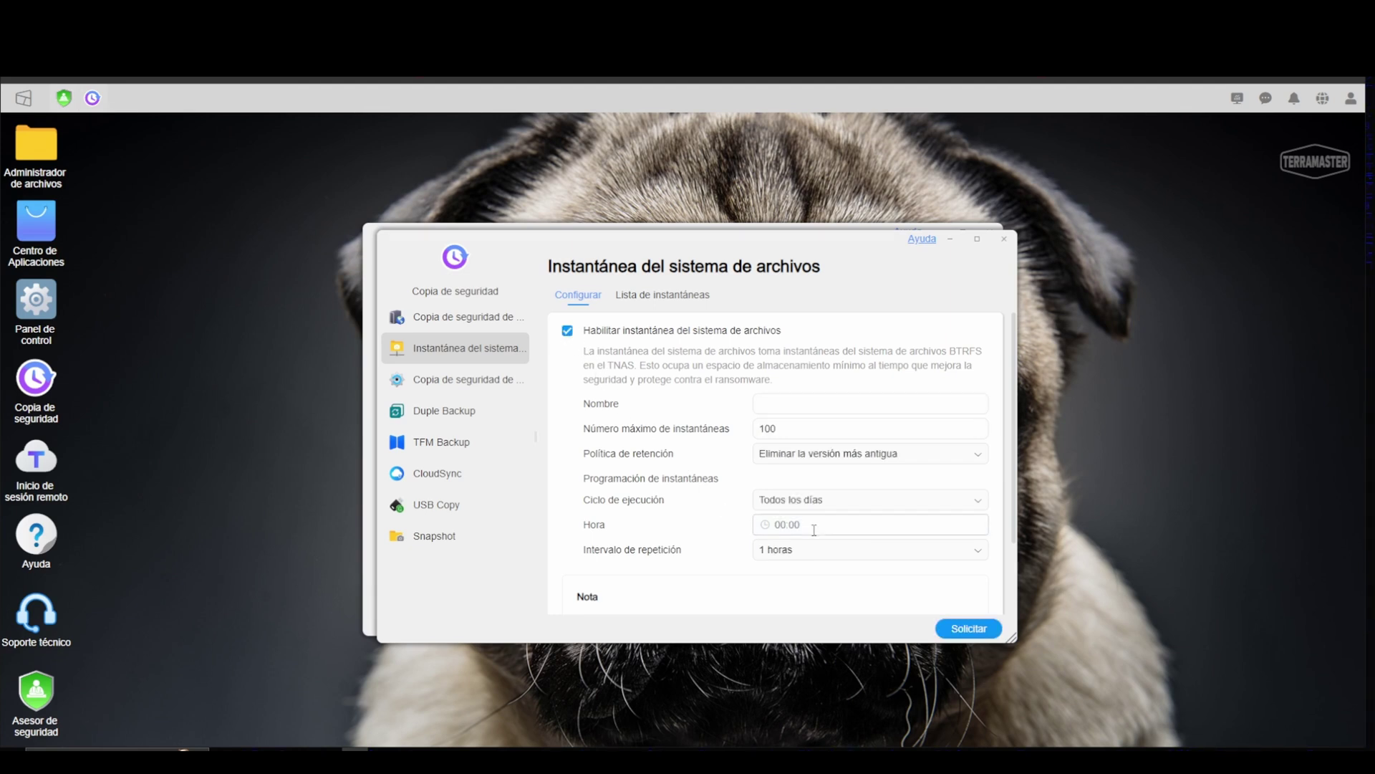
scroll(815, 530, "down", 2)
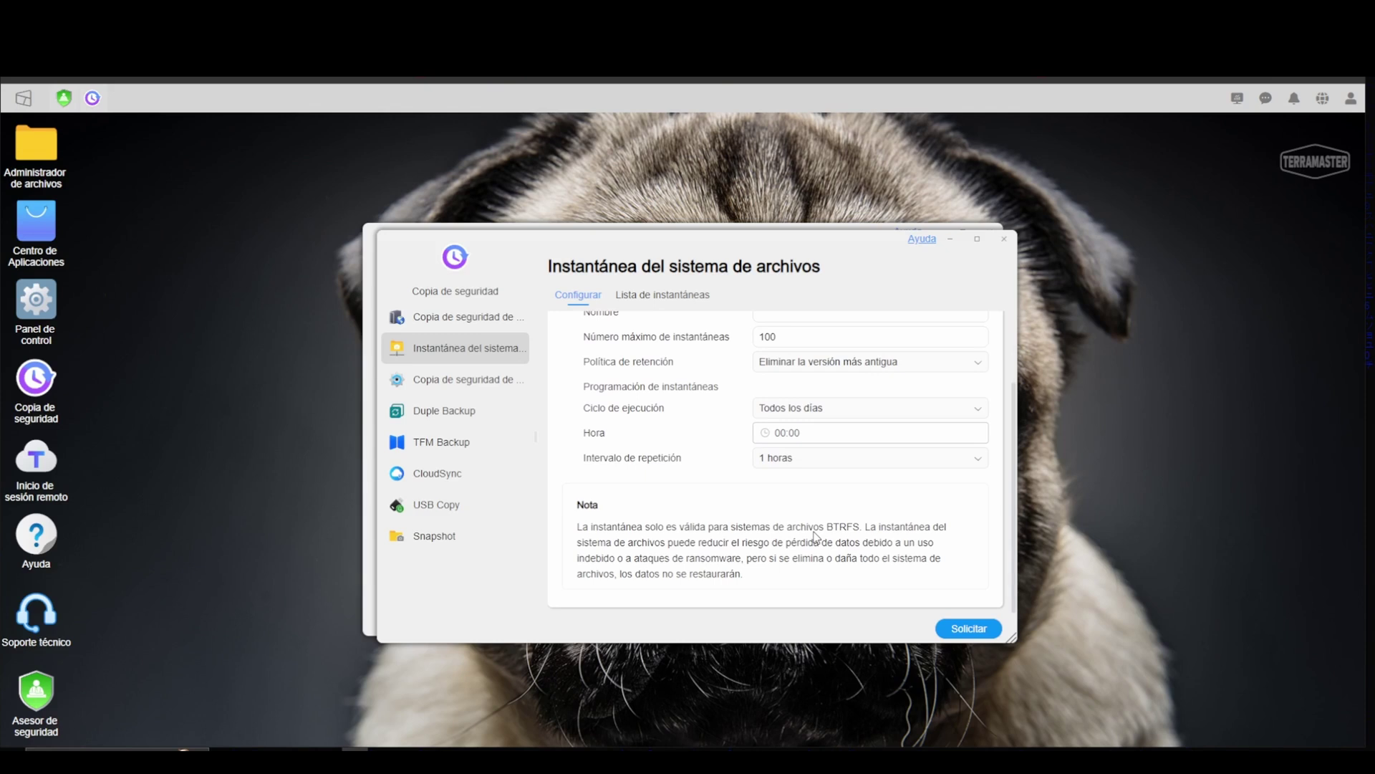
left_click(871, 462)
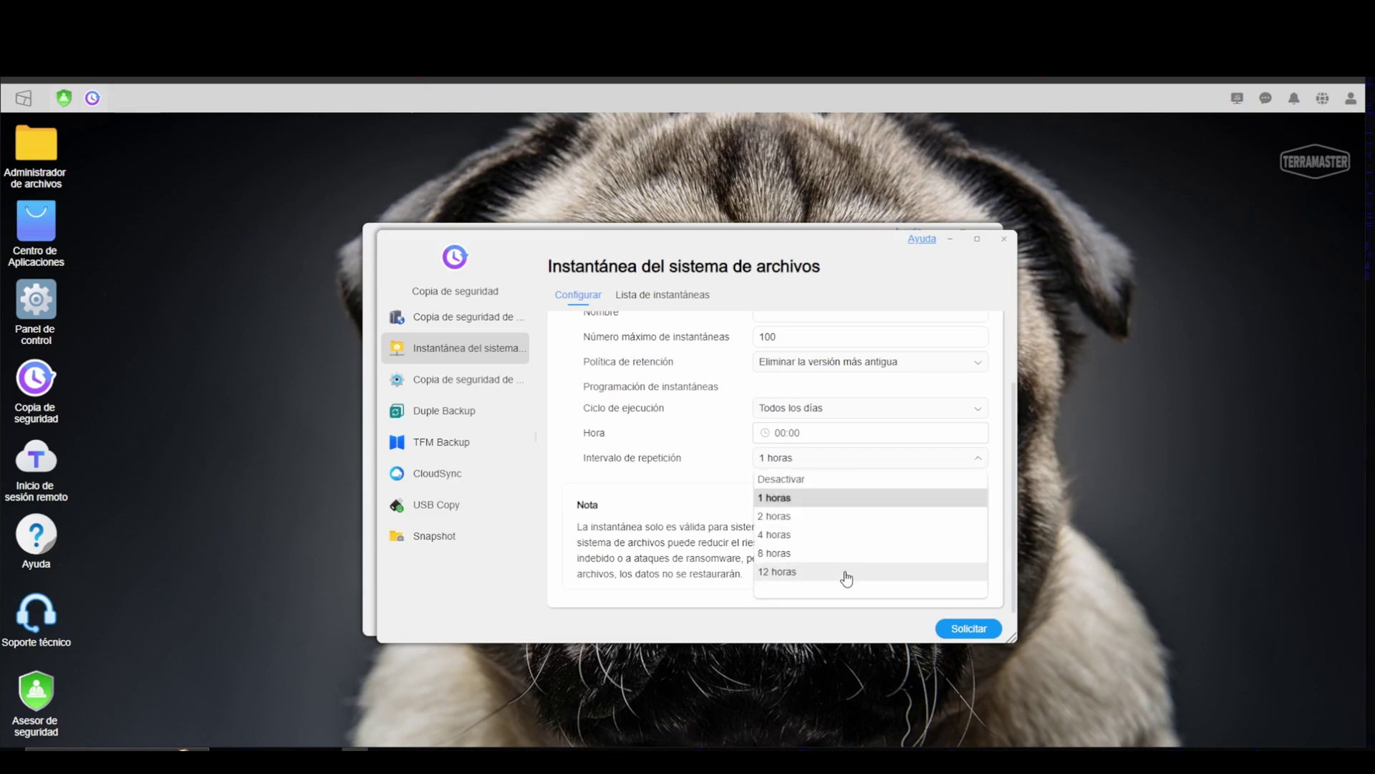
left_click(847, 571)
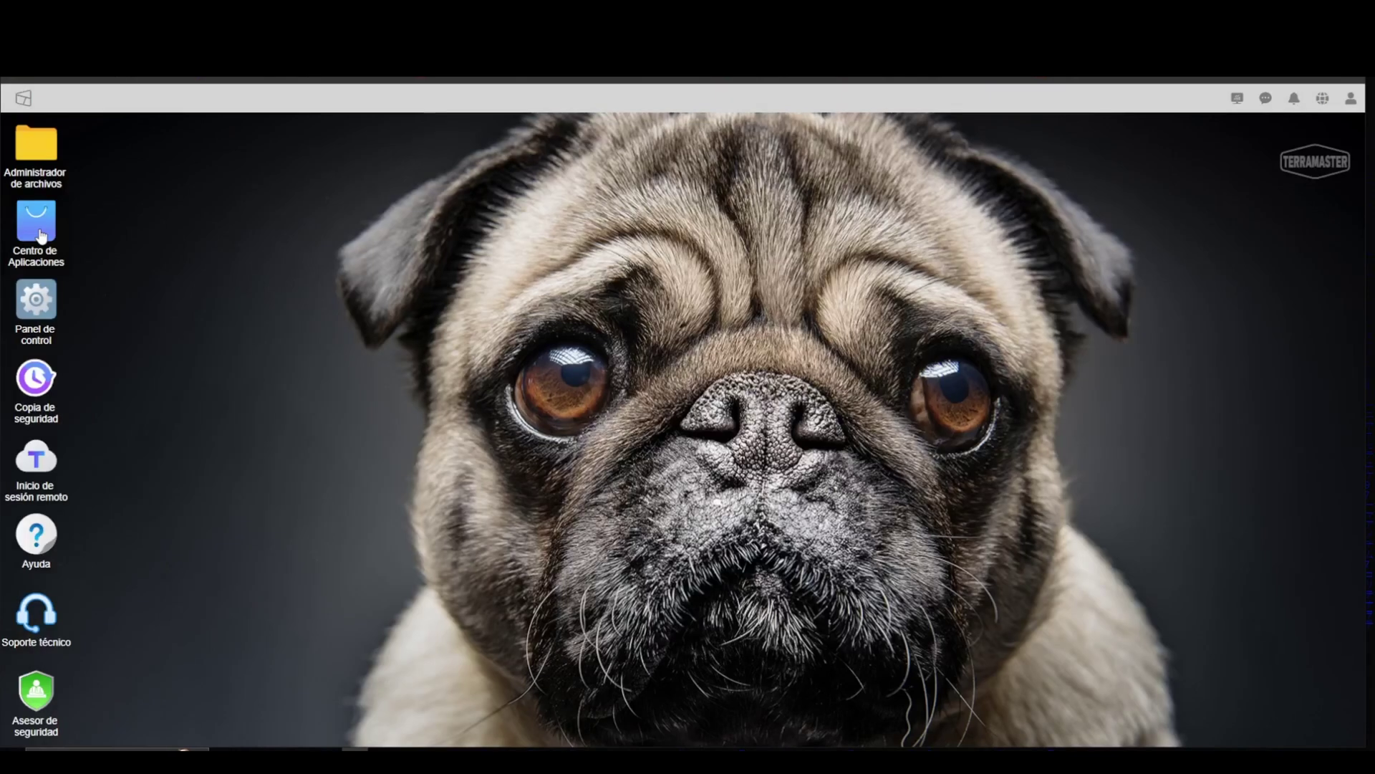
Step: Browse the App Center's Recommended, All, Community (declining its agreement) and Installed app lists
left_click(40, 234)
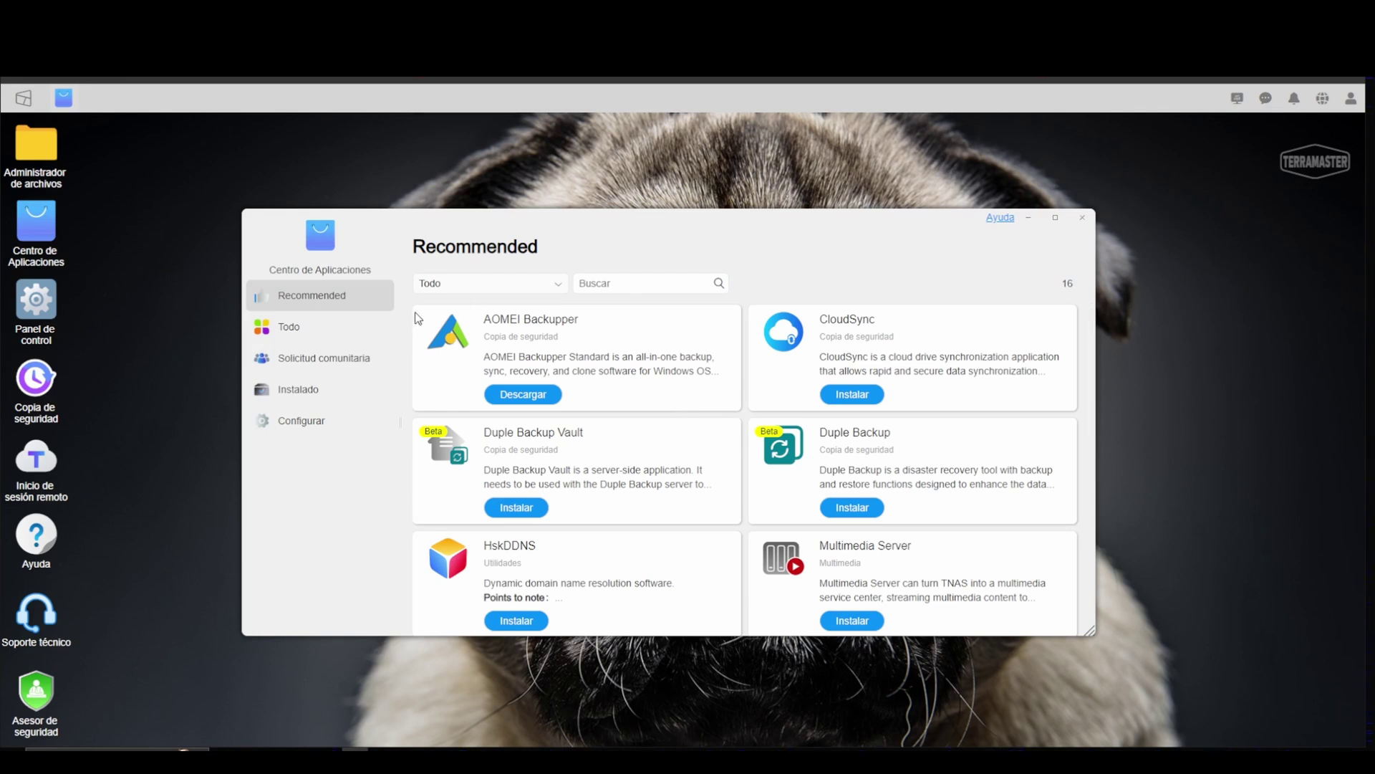
scroll(788, 415, "down", 1)
scroll(788, 415, "down", 10)
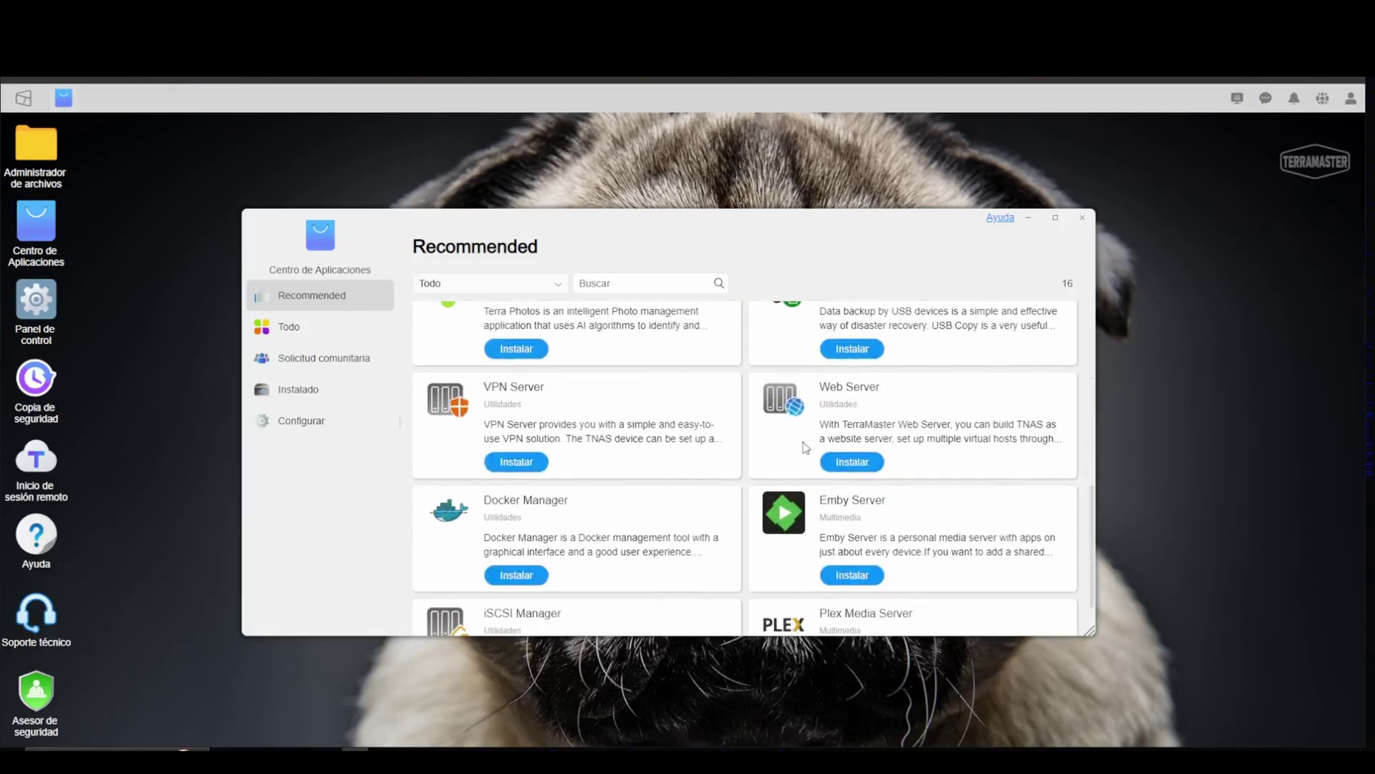
scroll(807, 471, "down", 2)
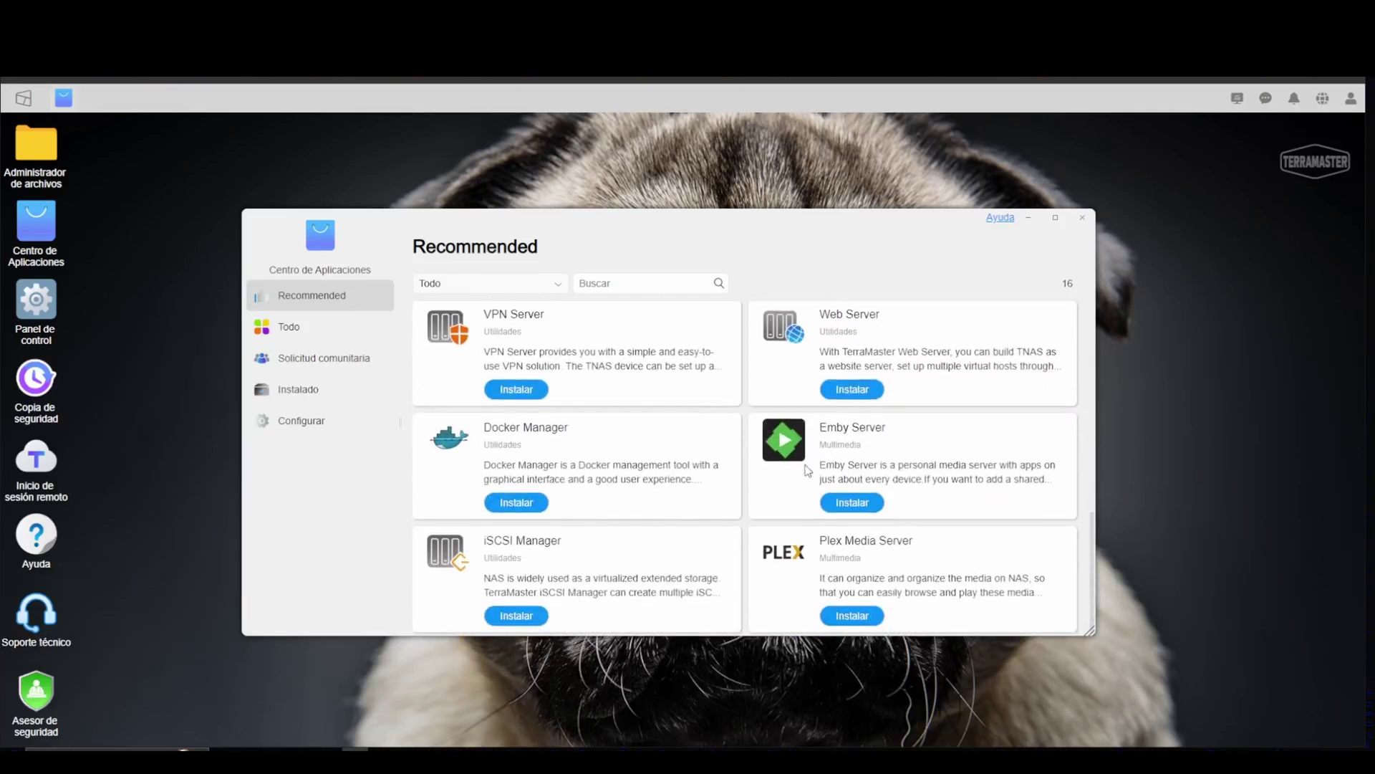
scroll(783, 488, "up", 10)
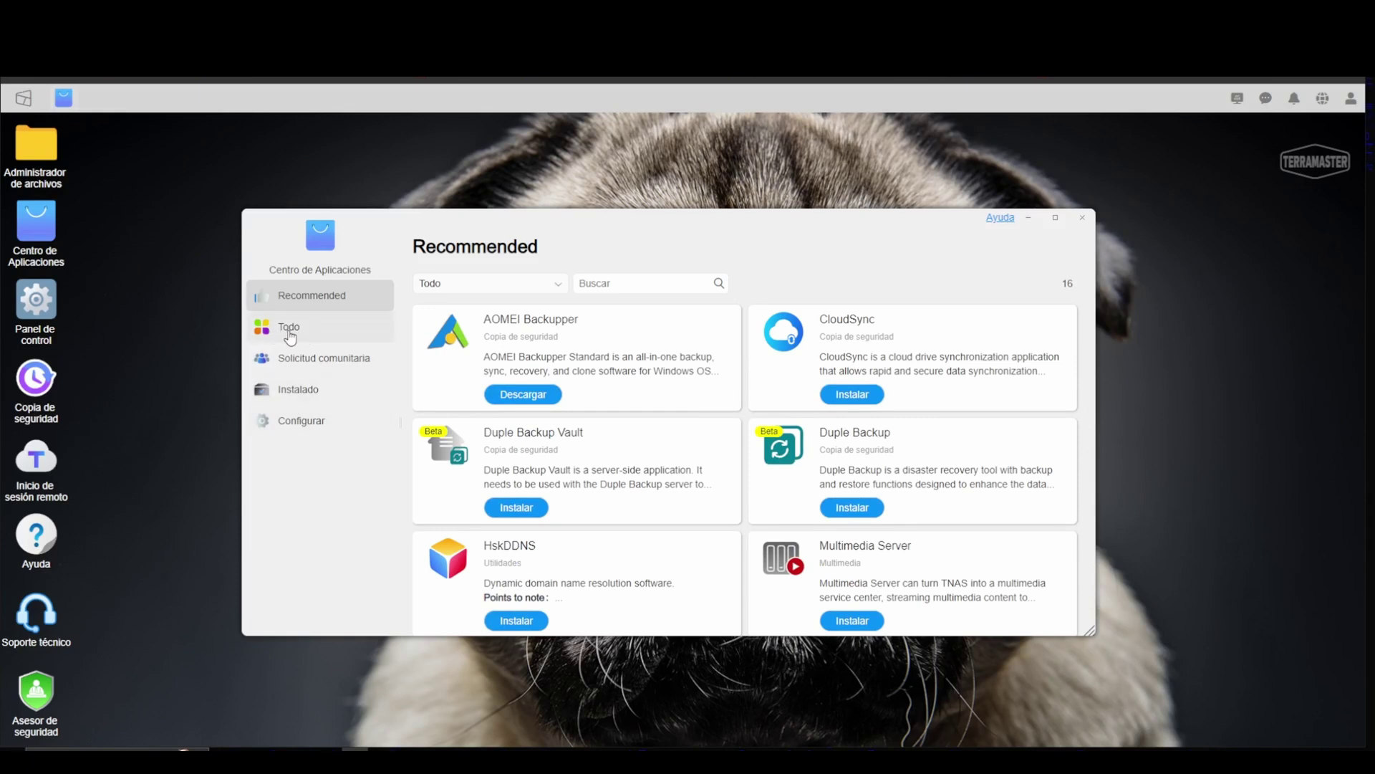
left_click(291, 333)
left_click(362, 358)
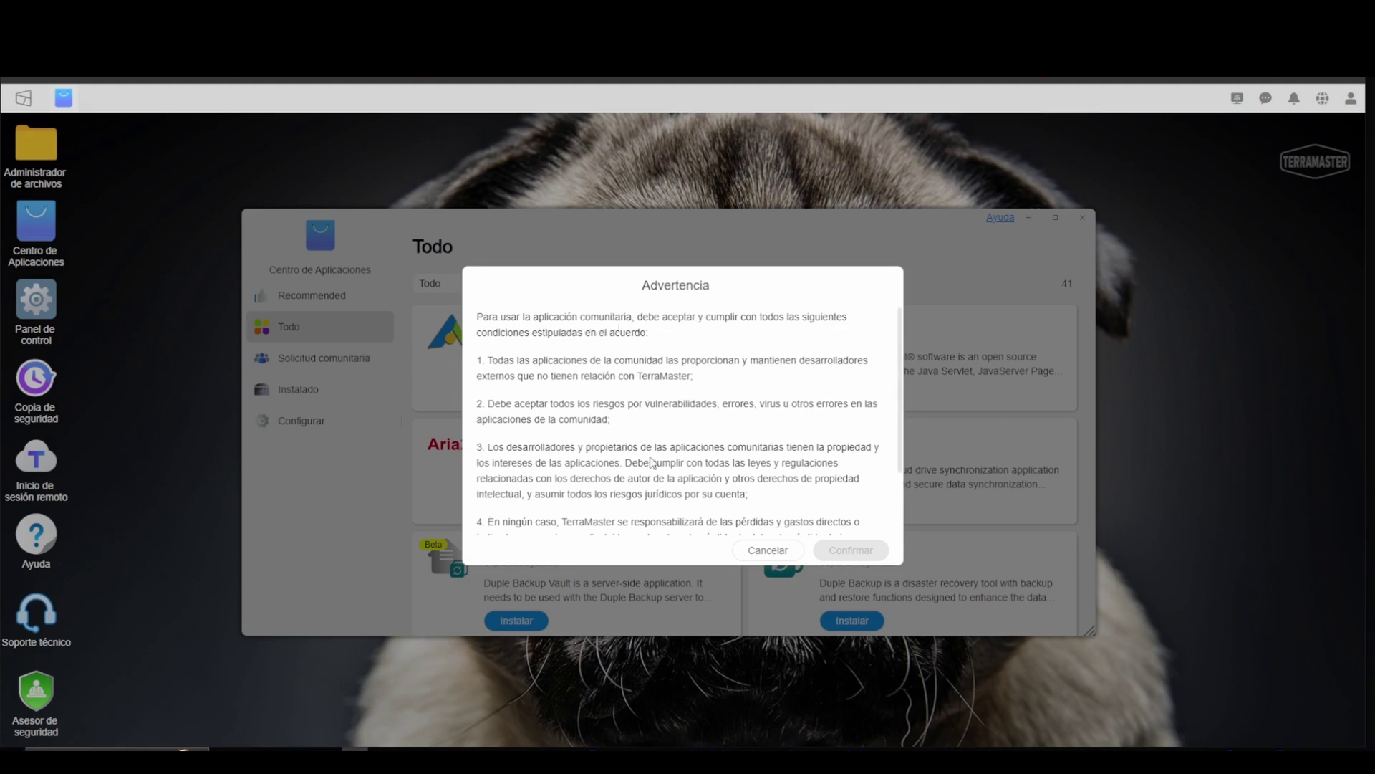
left_click(781, 556)
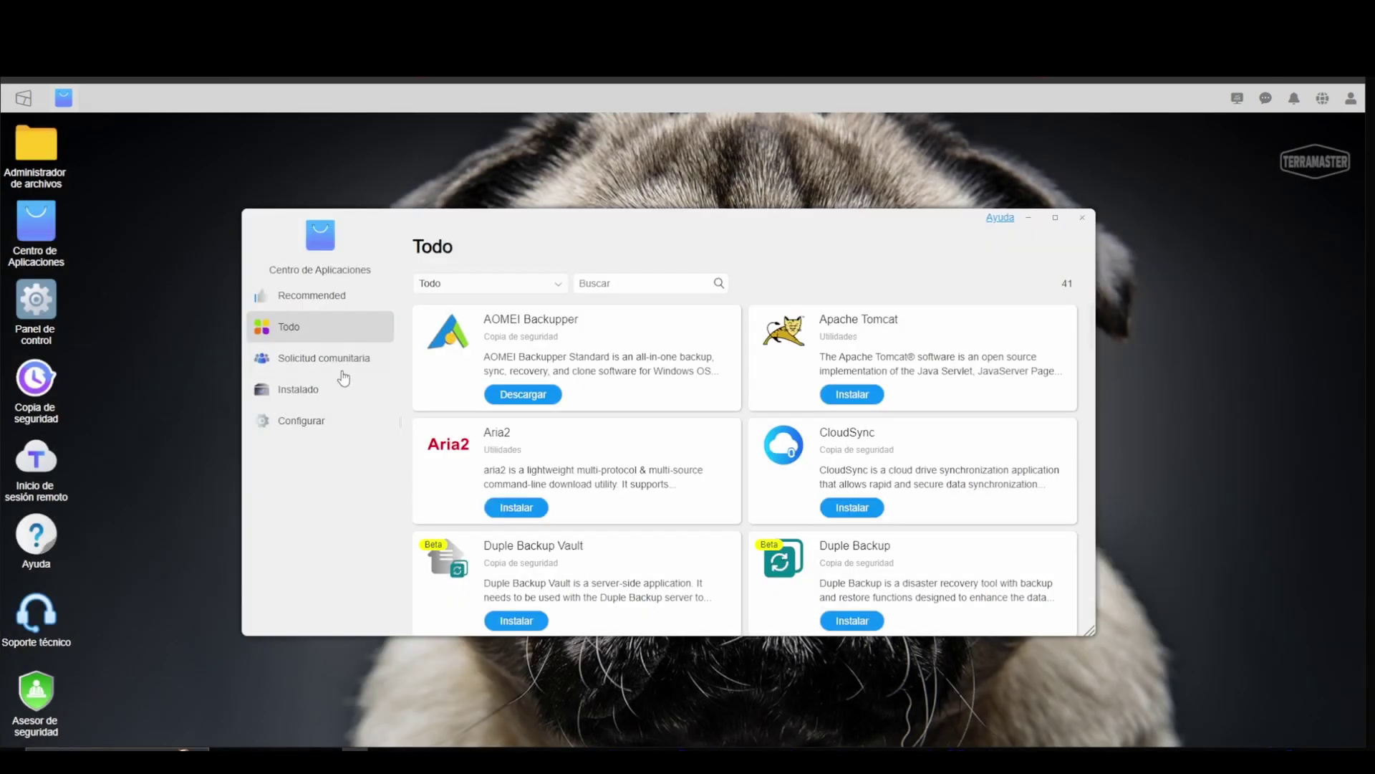
left_click(307, 394)
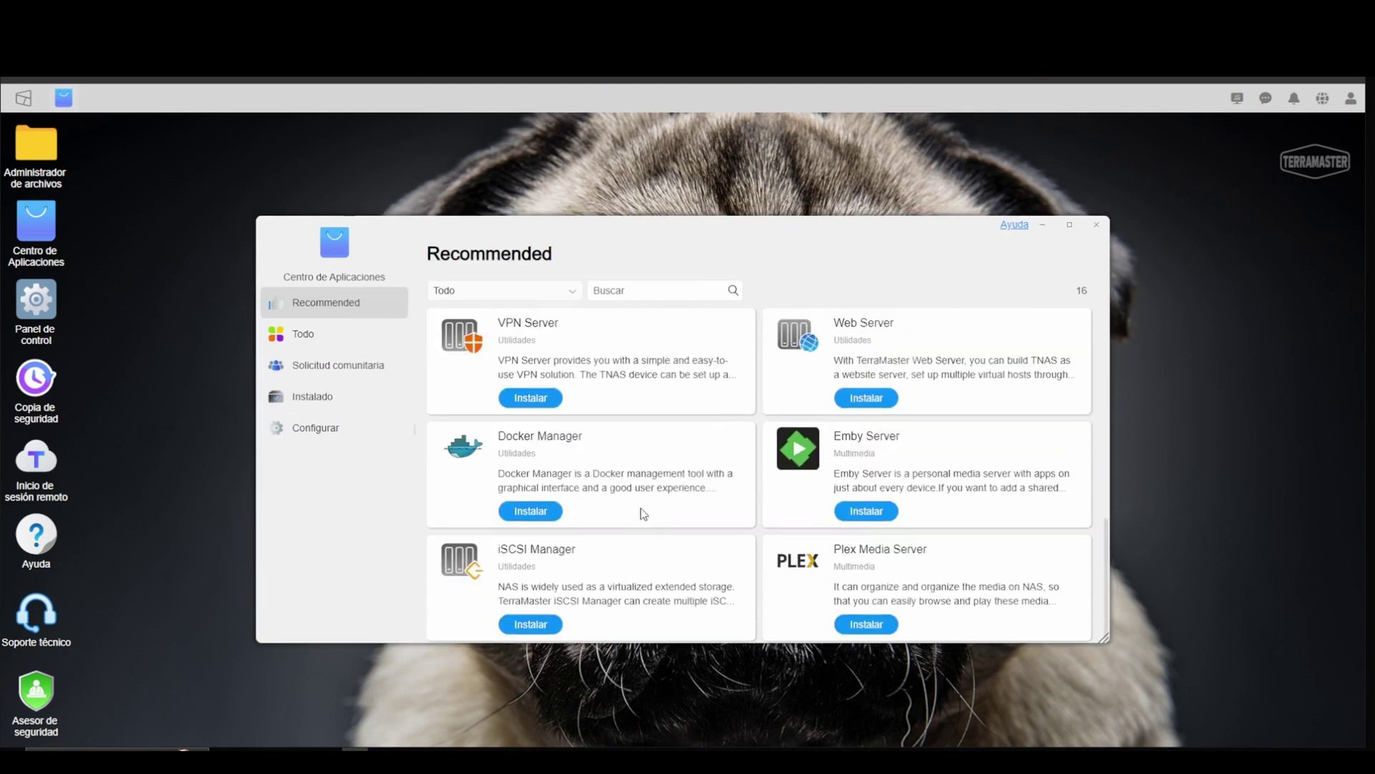
Step: Start installing Docker Manager from its details page, then go back to the Recommended list
left_click(539, 442)
left_click(563, 342)
scroll(672, 497, "down", 2)
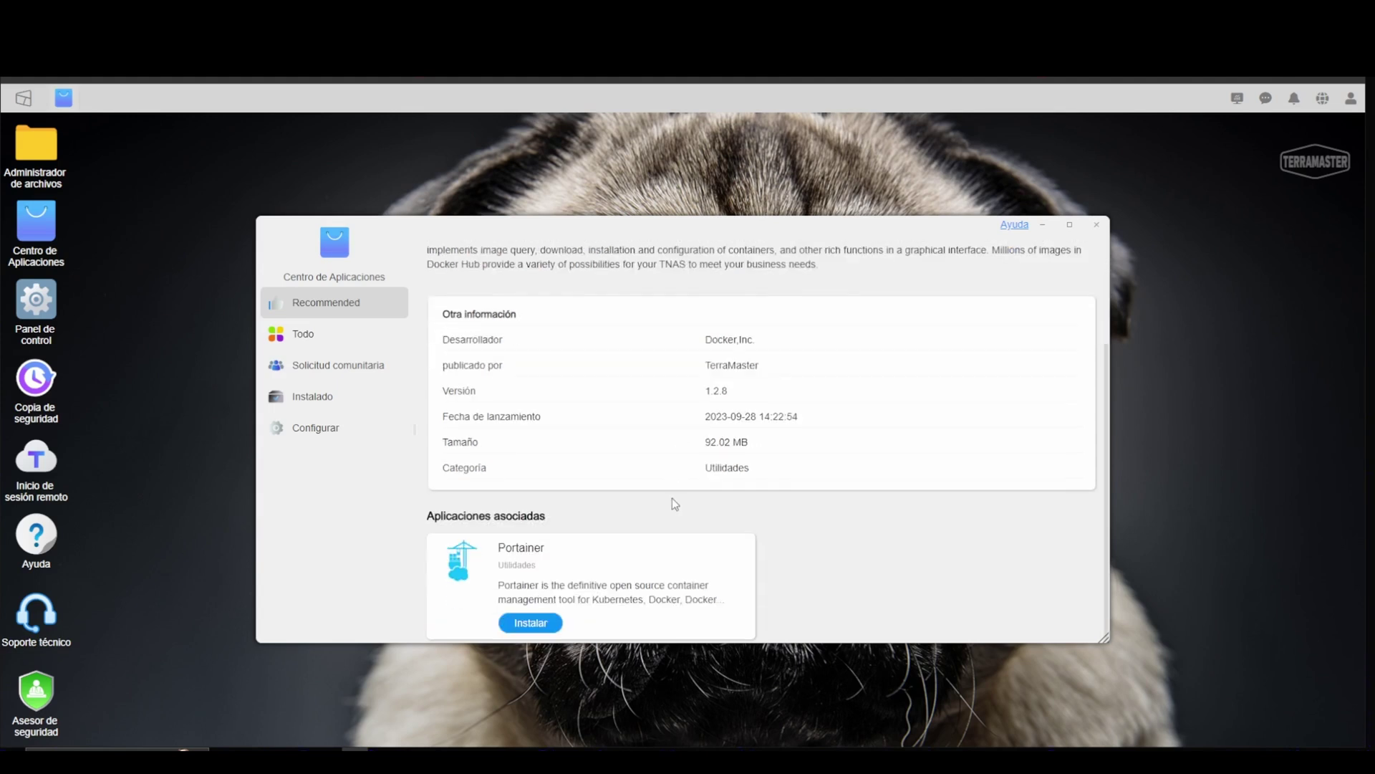
scroll(673, 499, "up", 2)
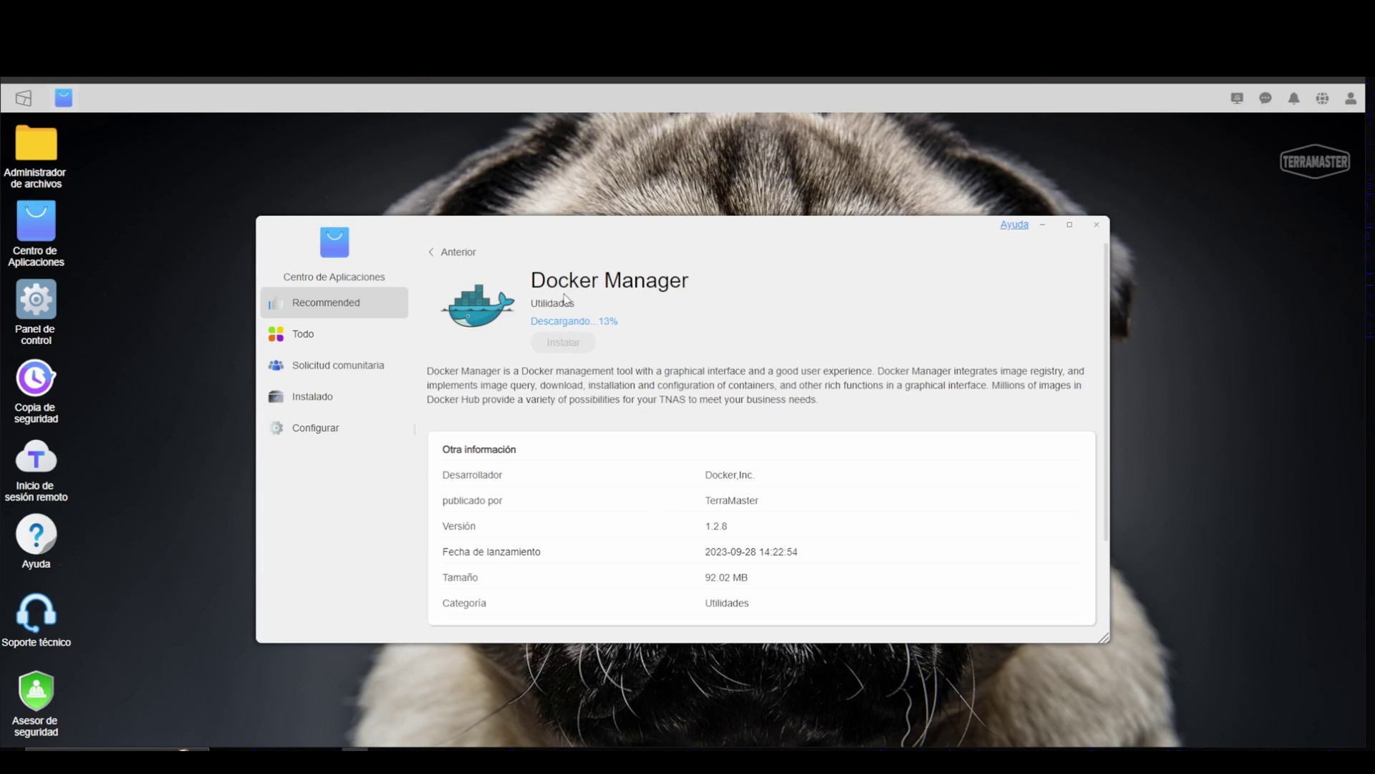
scroll(768, 525, "down", 2)
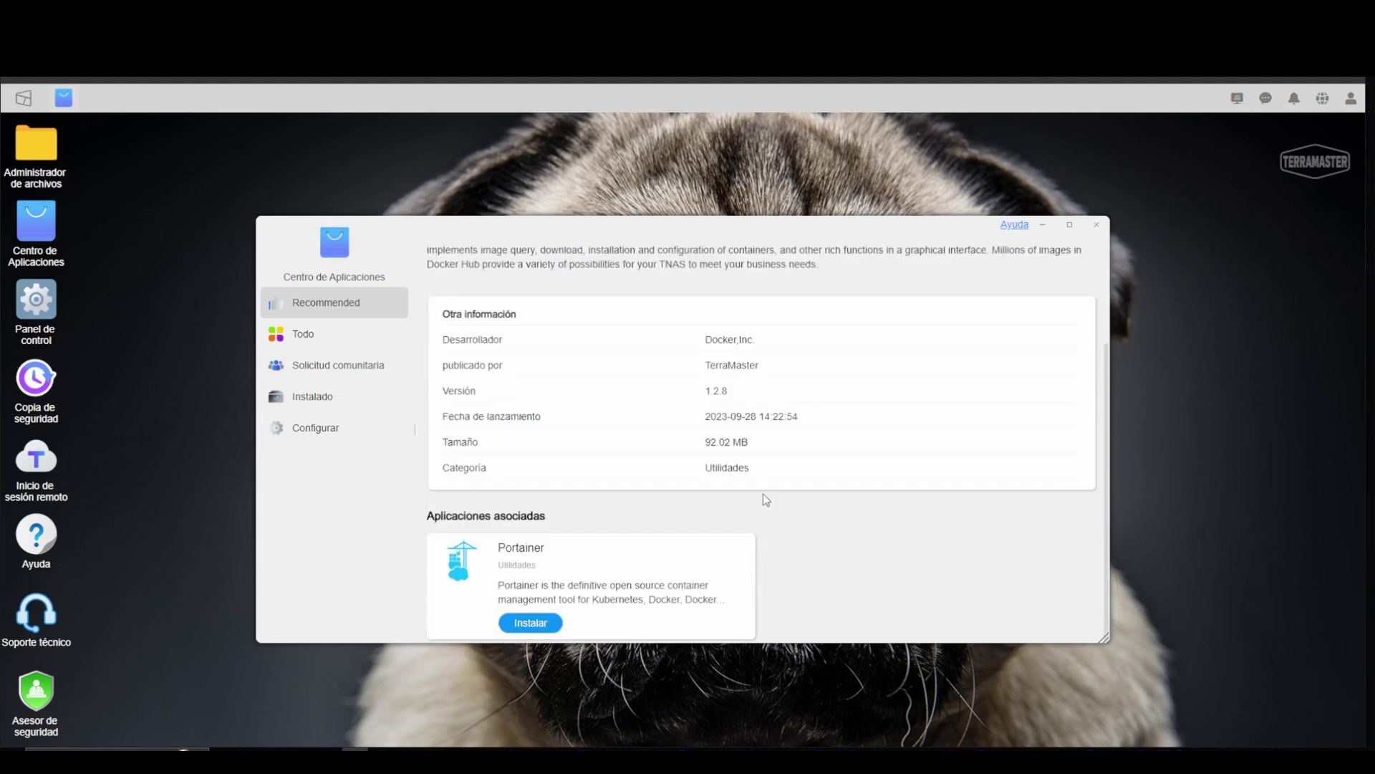
scroll(763, 495, "up", 2)
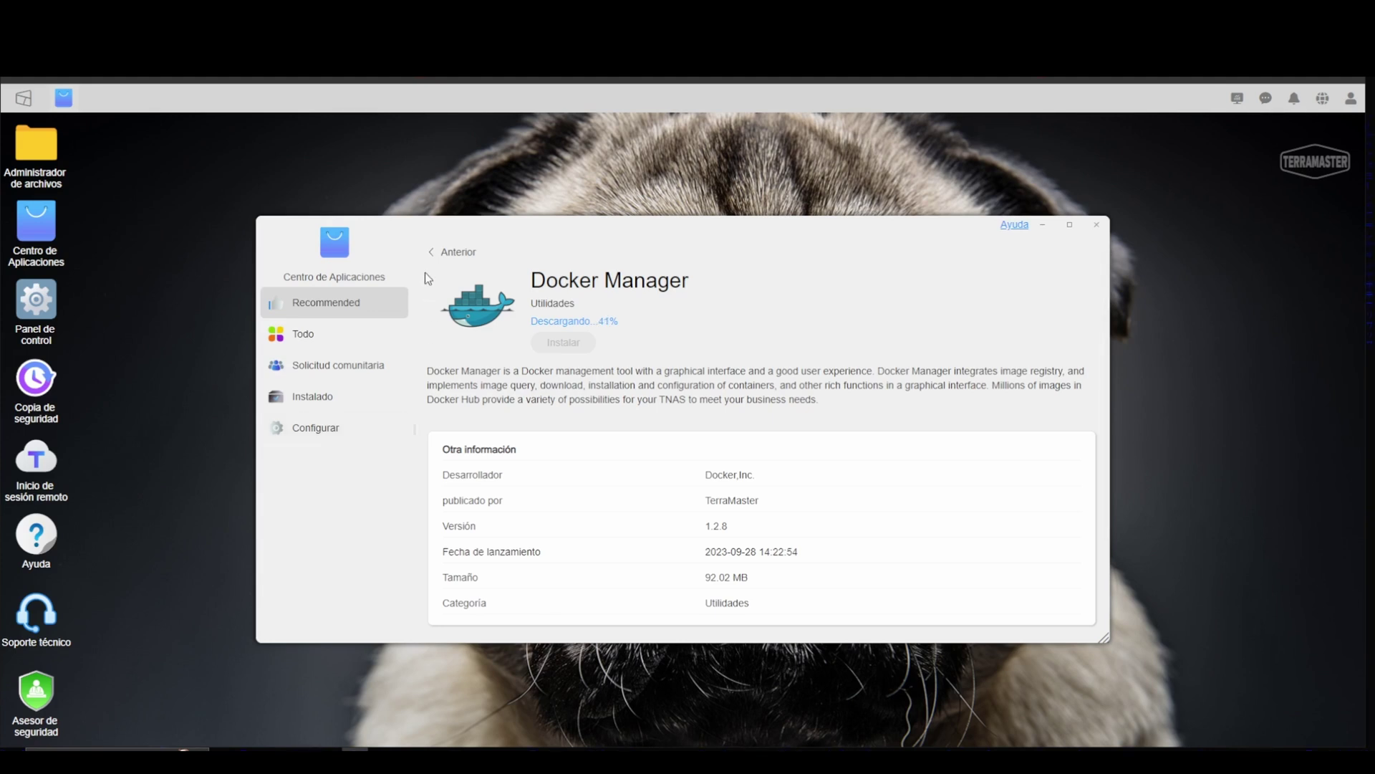
left_click(441, 252)
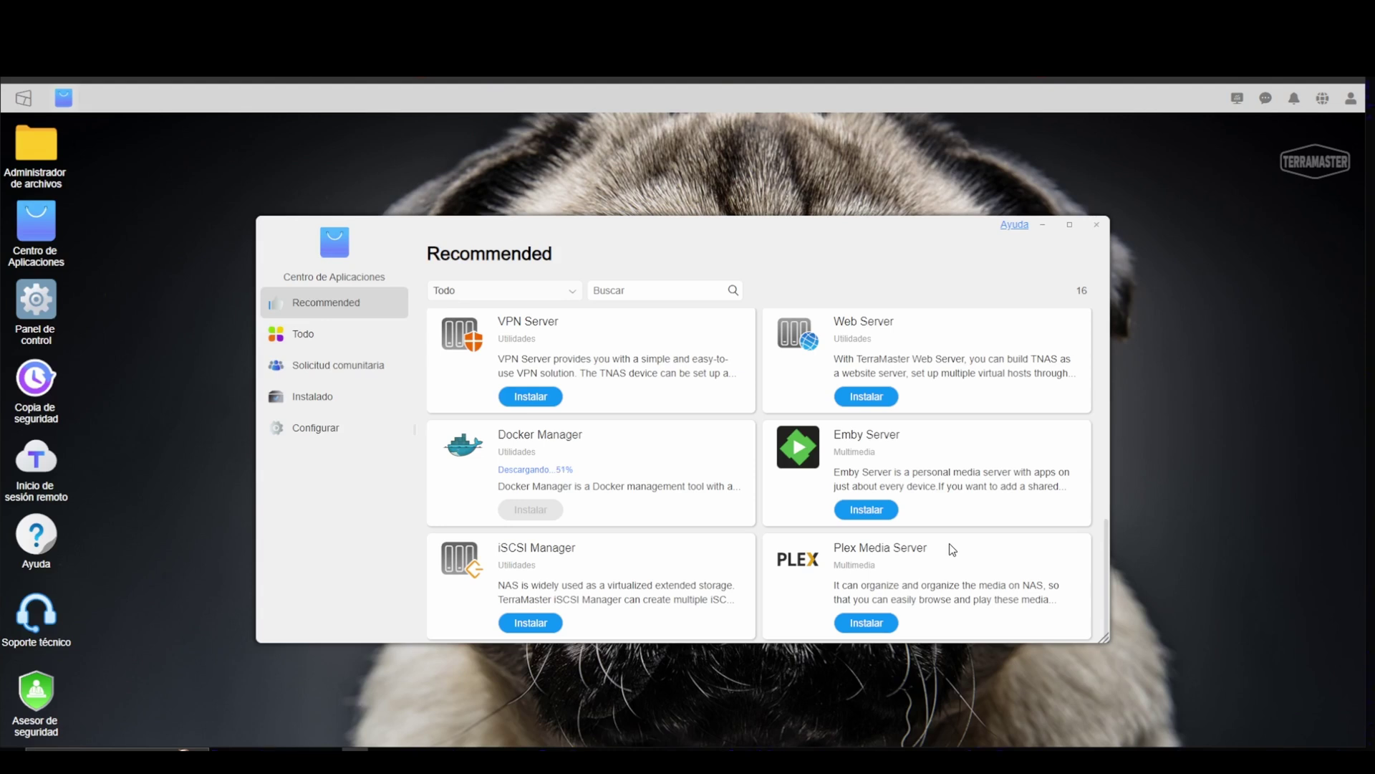
scroll(954, 546, "up", 4)
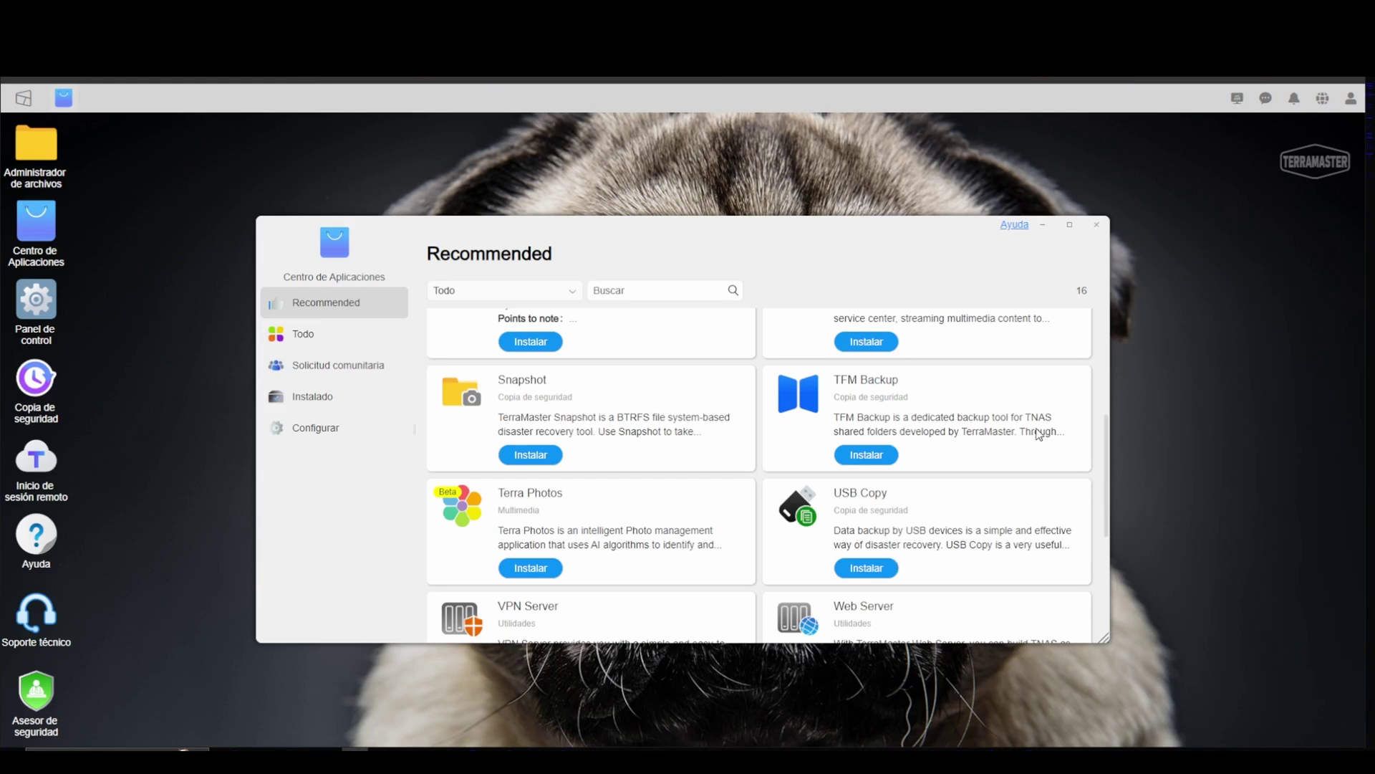
Step: Queue TFM Backup for installation and return to the top of the Recommended list
left_click(849, 381)
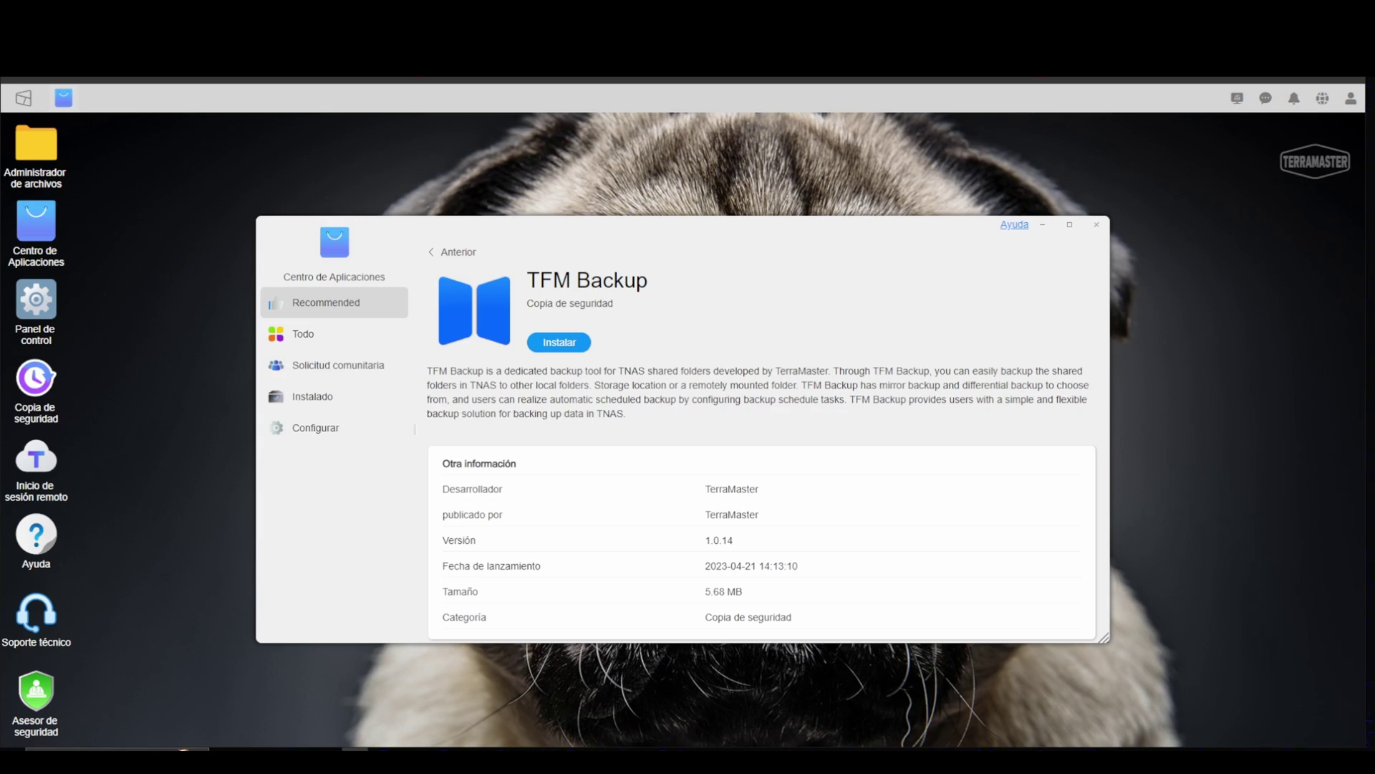
left_click(560, 342)
left_click(453, 252)
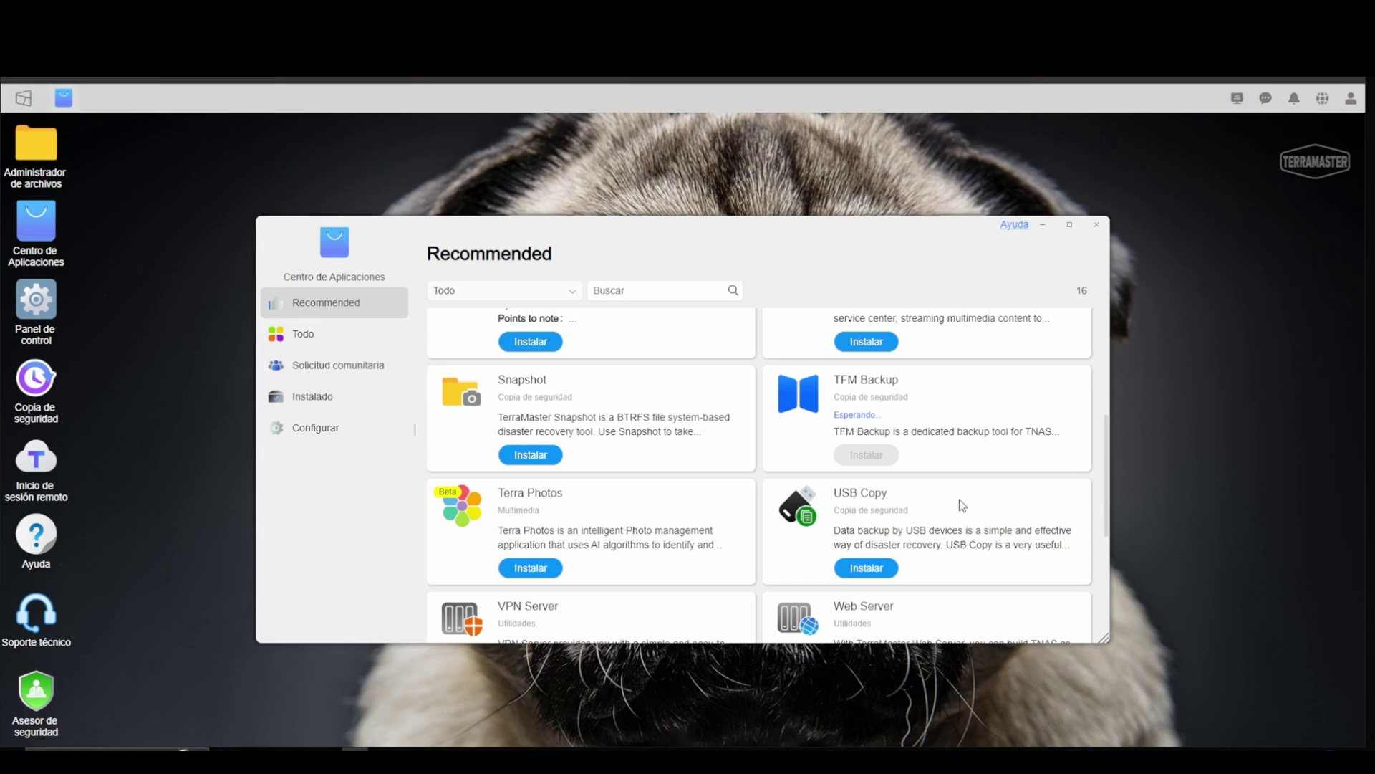
scroll(961, 505, "down", 2)
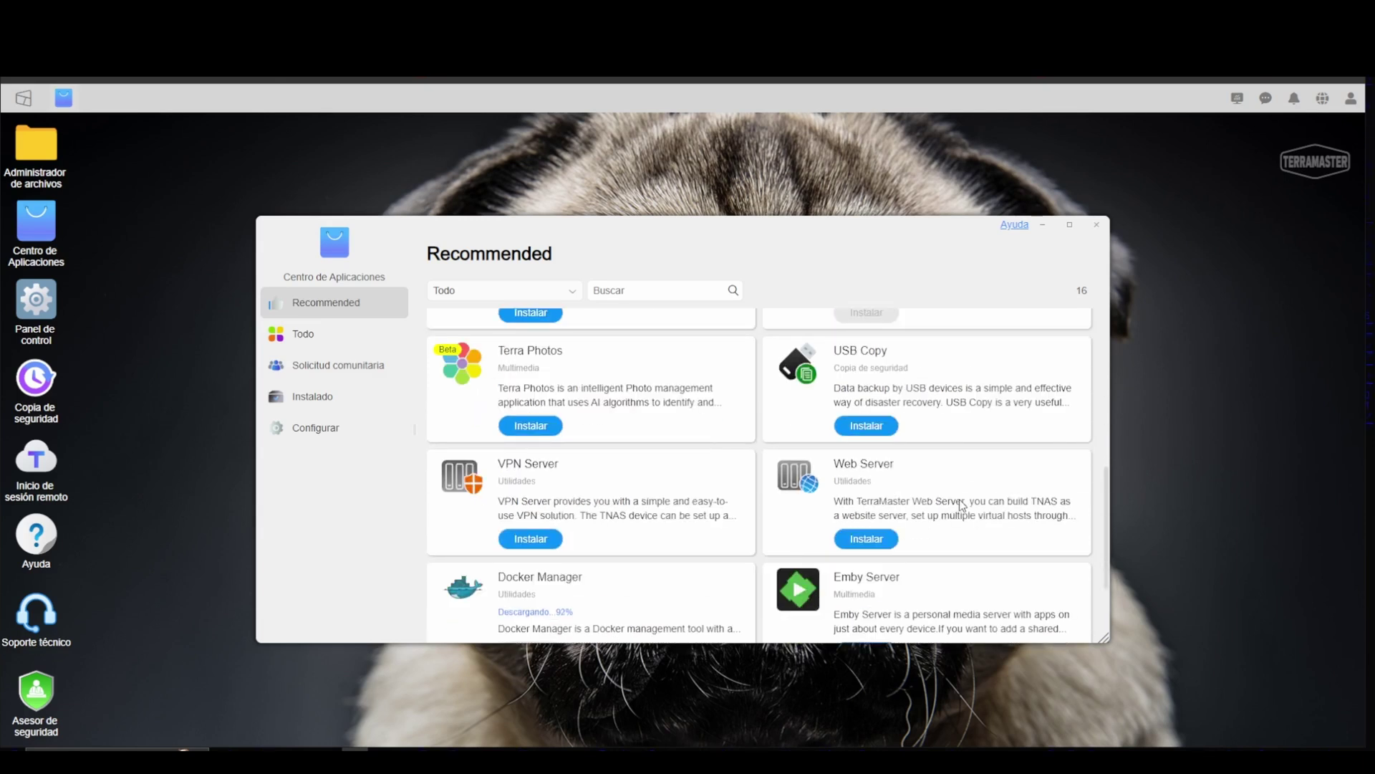
scroll(961, 506, "up", 6)
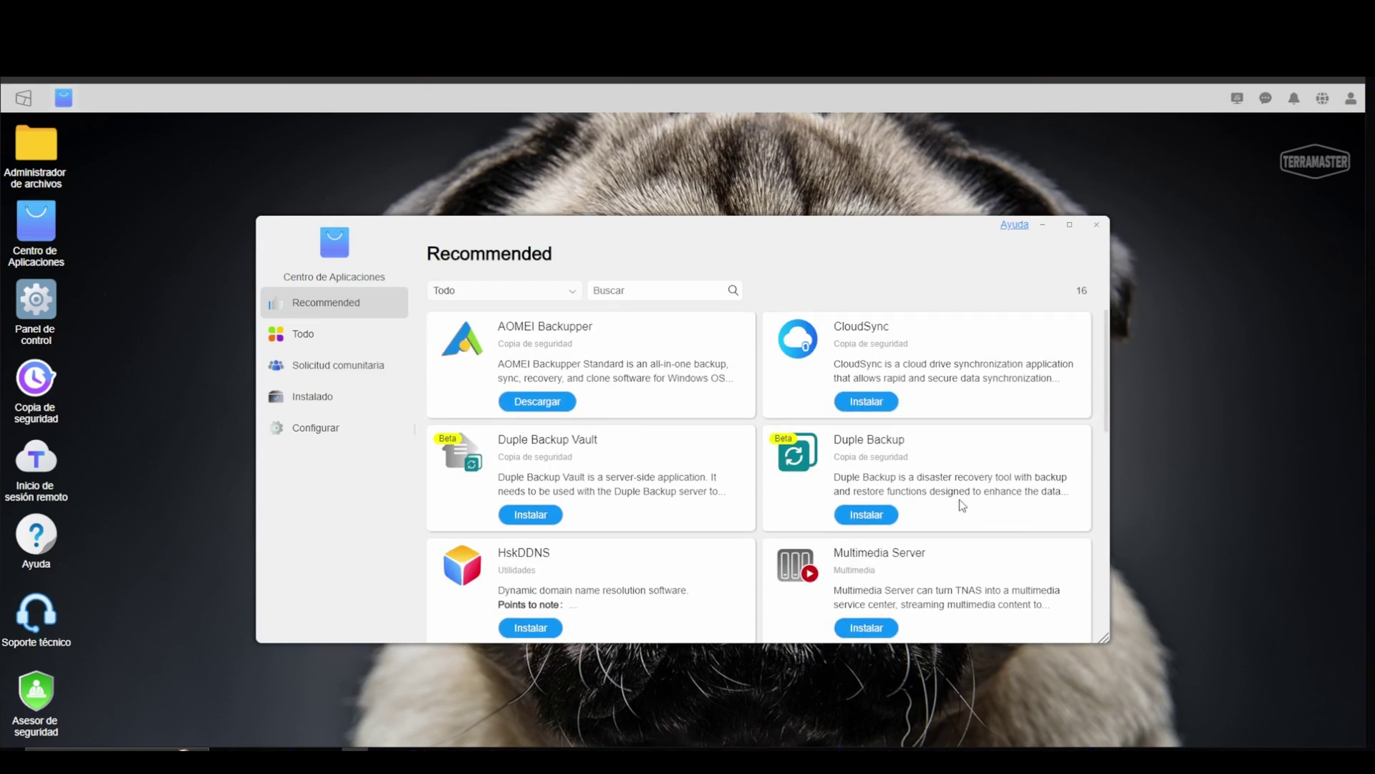